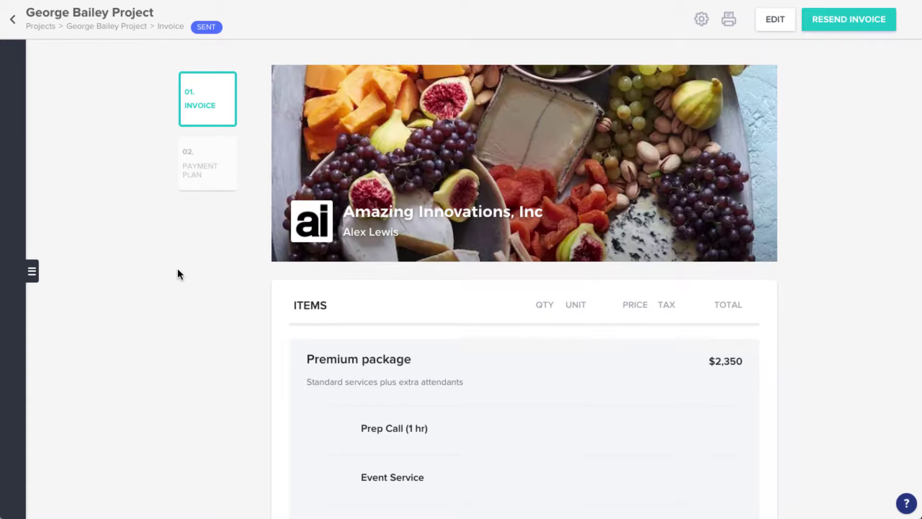
Scroll through the sent sample invoice to review its $3,080.02 total and scheduled payments.
scroll(178, 269, "down", 8)
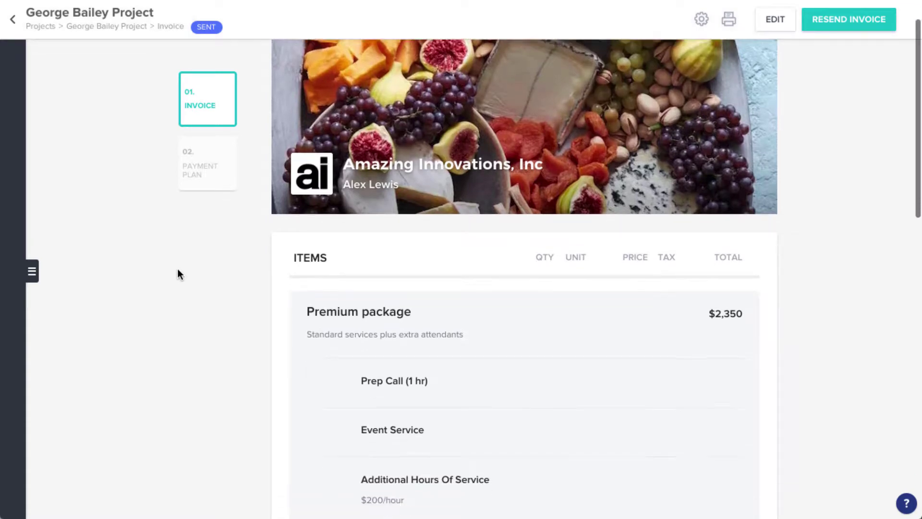
scroll(177, 275, "down", 8)
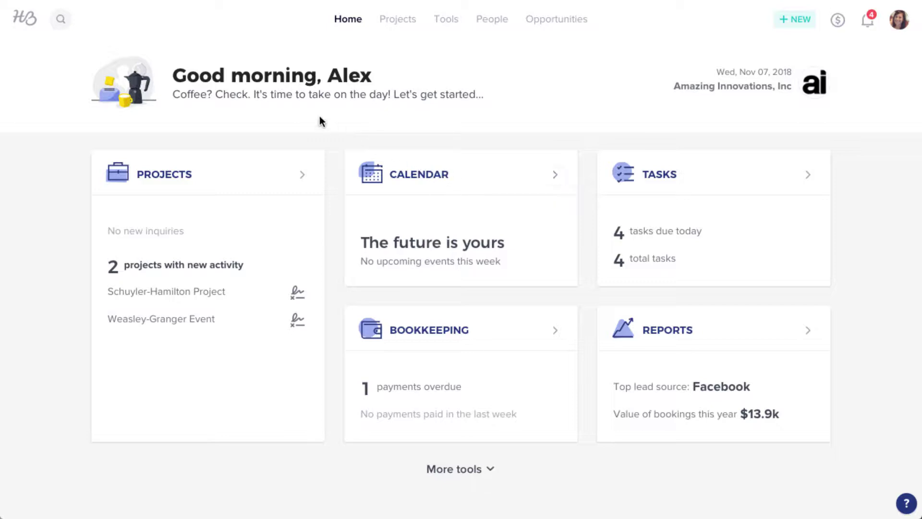
Create a Corporate Event project named for the client, with venue, Feb 15, 2019 6:00 pm start and Facebook lead source.
left_click(60, 25)
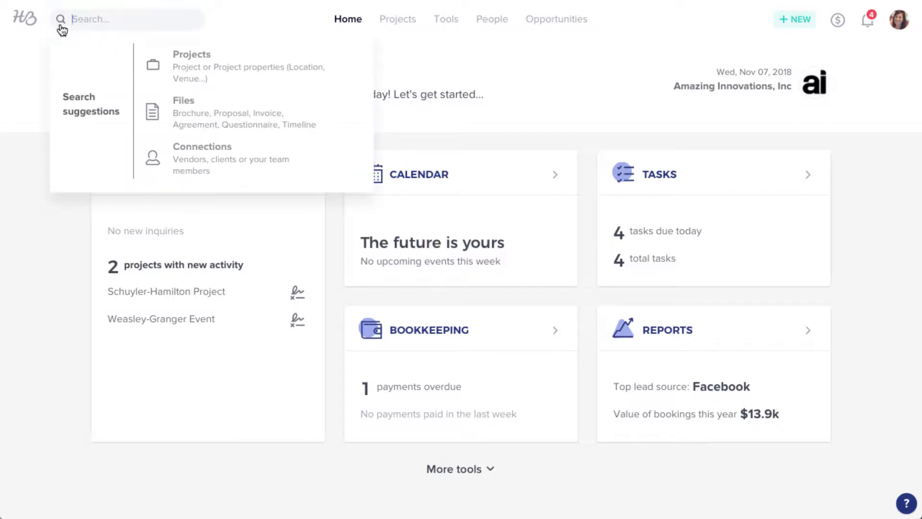
left_click(395, 22)
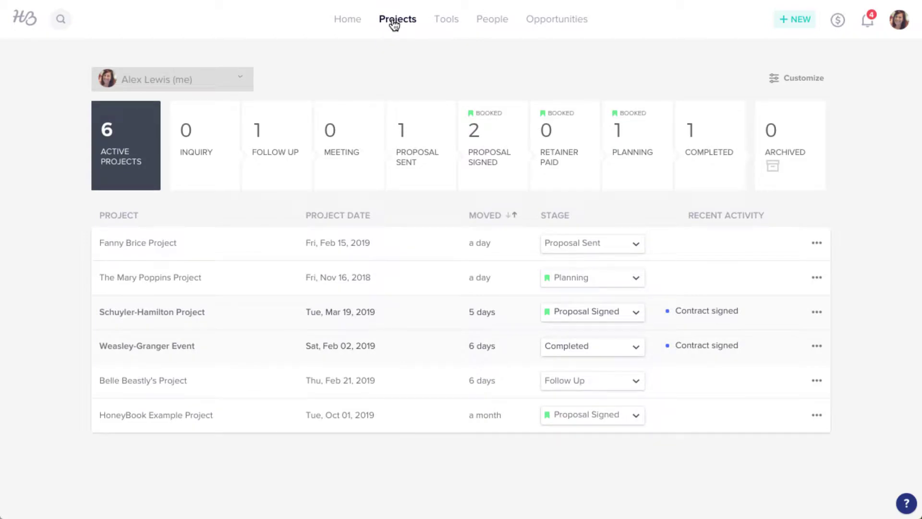
left_click(785, 21)
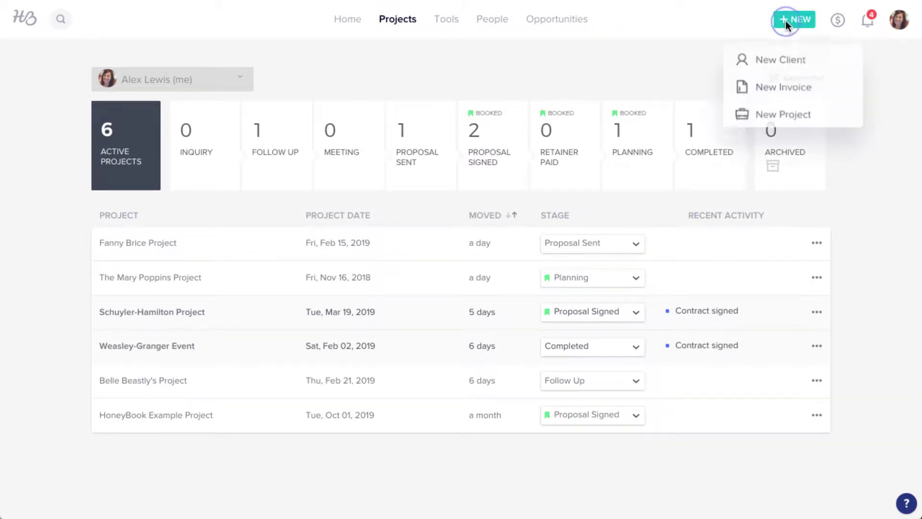
left_click(801, 122)
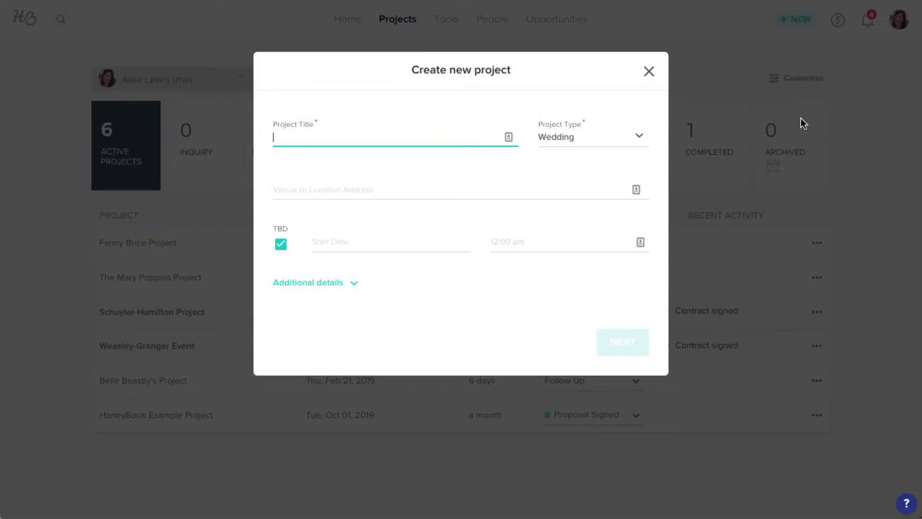
type("George Bailey Project")
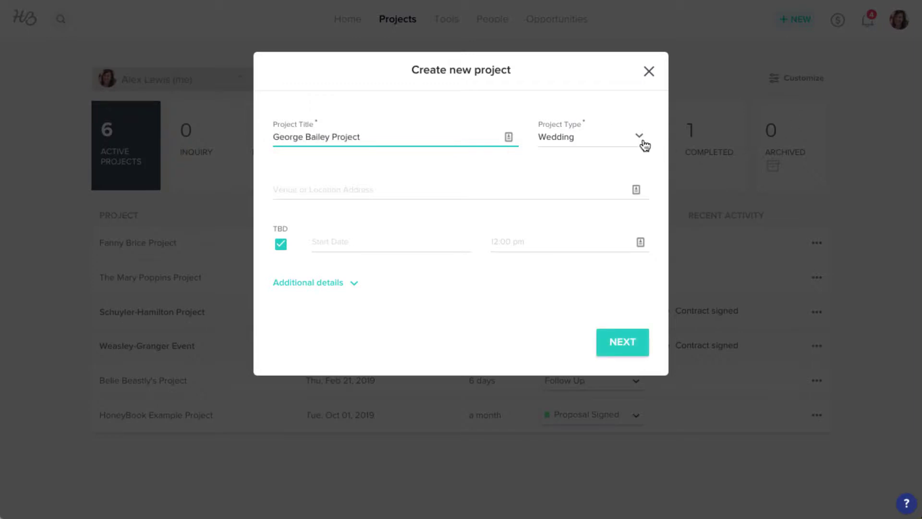
left_click(641, 138)
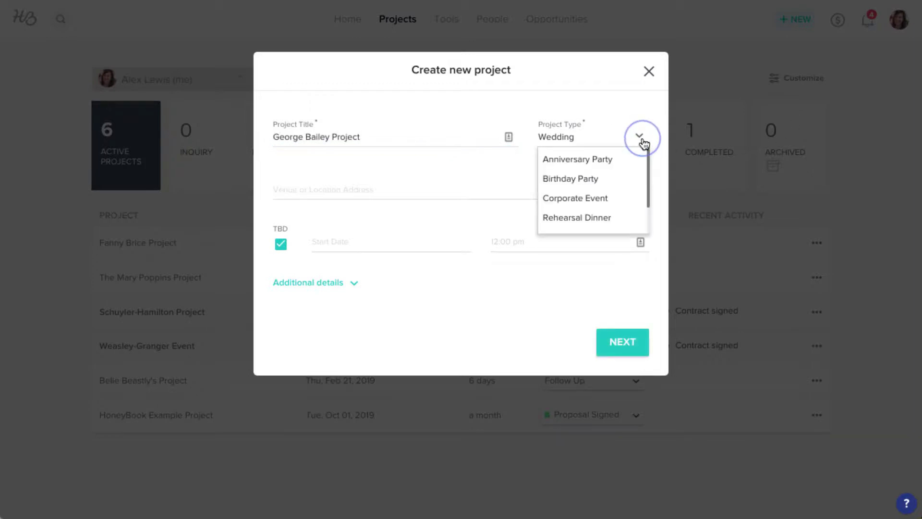
left_click(623, 199)
left_click(601, 193)
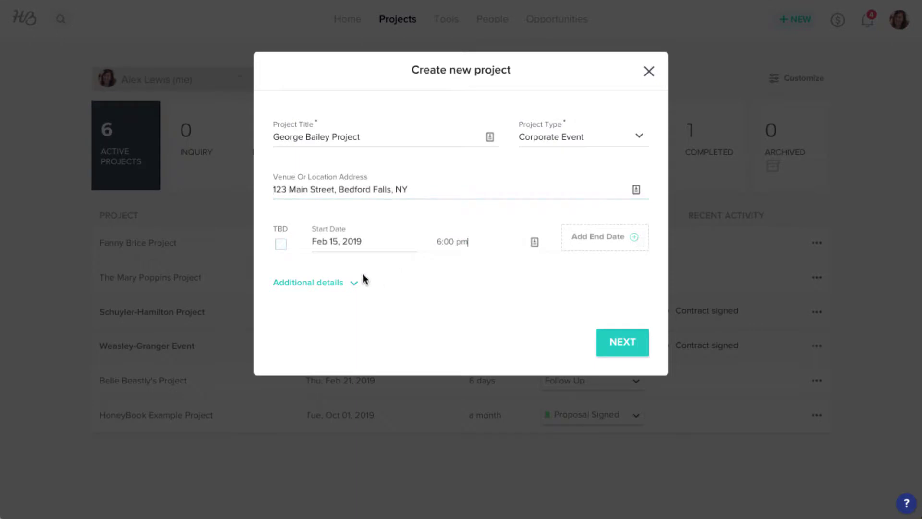
left_click(354, 283)
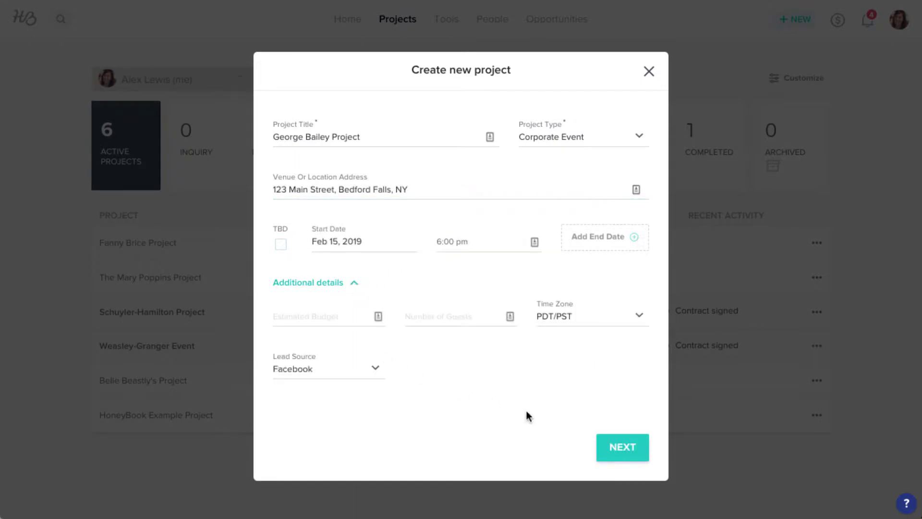
left_click(605, 440)
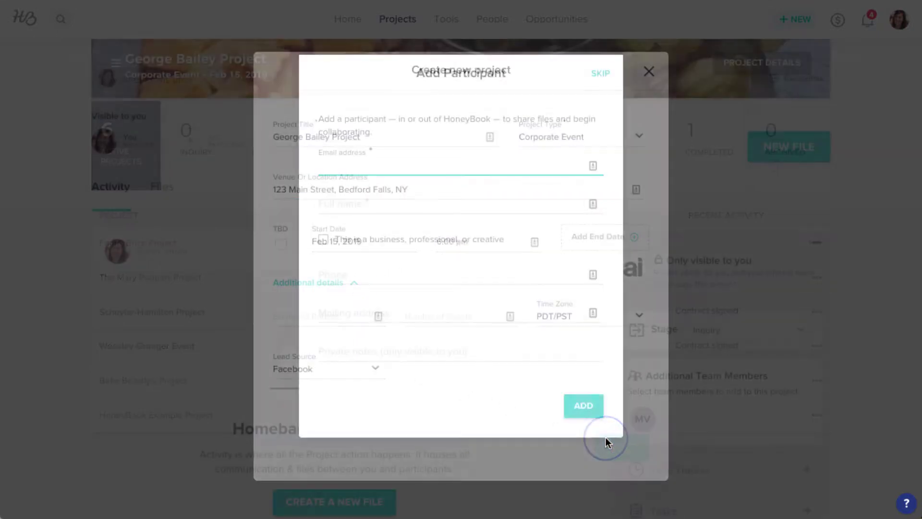
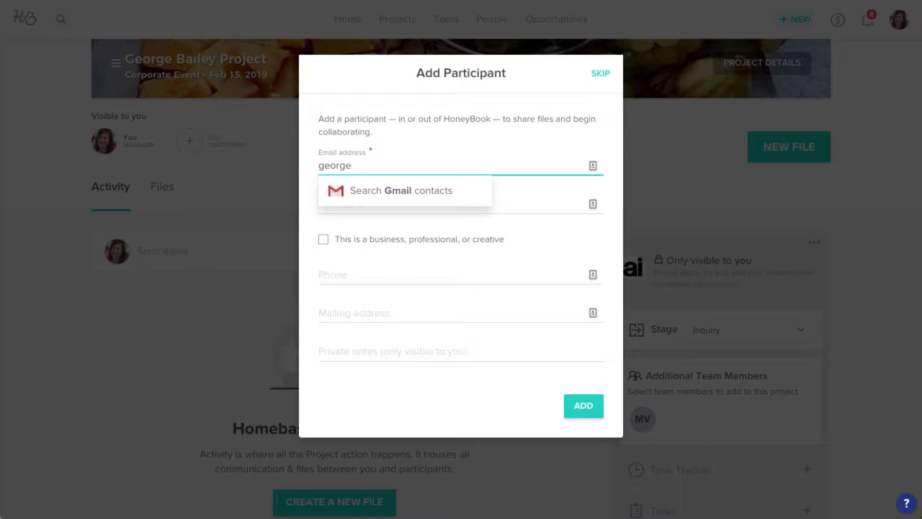
Add the client as a project participant with their e-mail address, full name and phone number.
key("Tab")
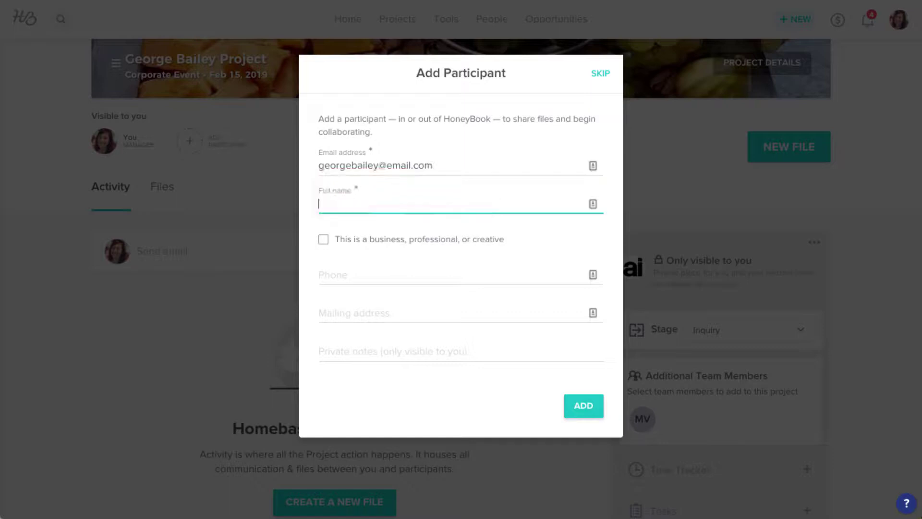
left_click(453, 279)
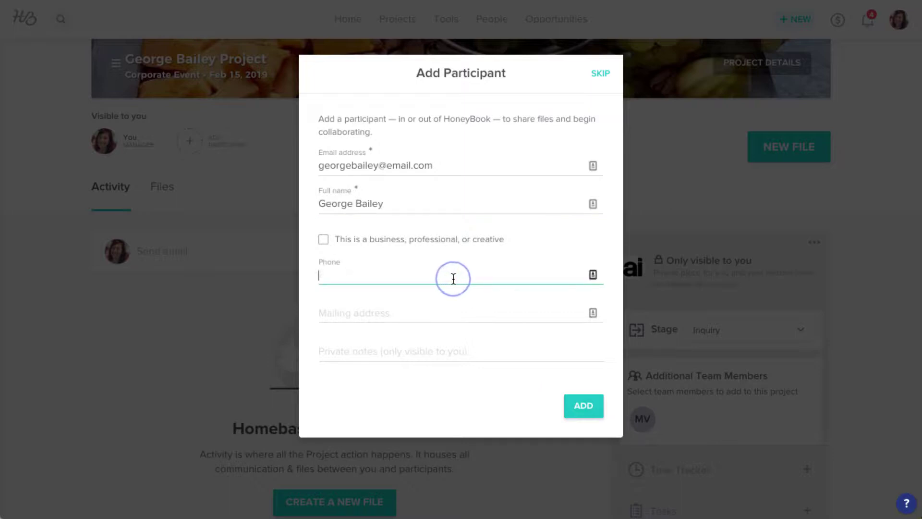
type("(212) 555-1")
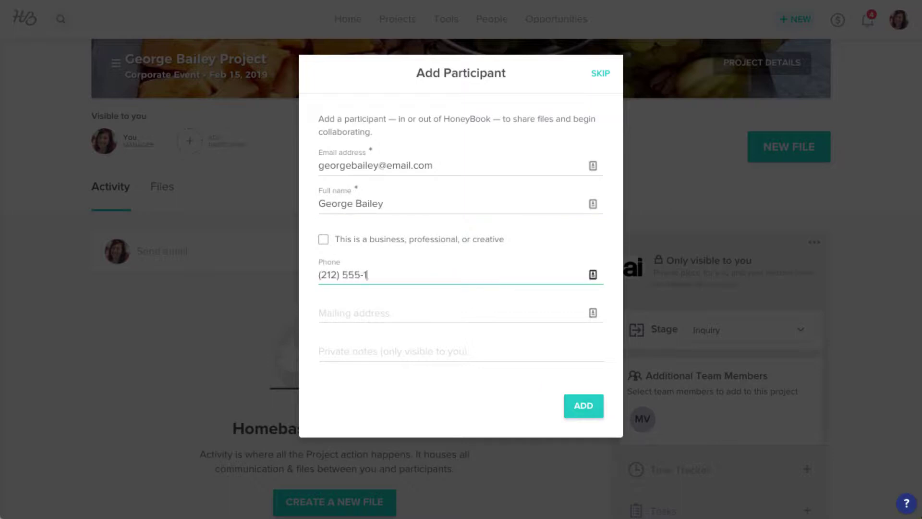
type("234")
left_click(571, 411)
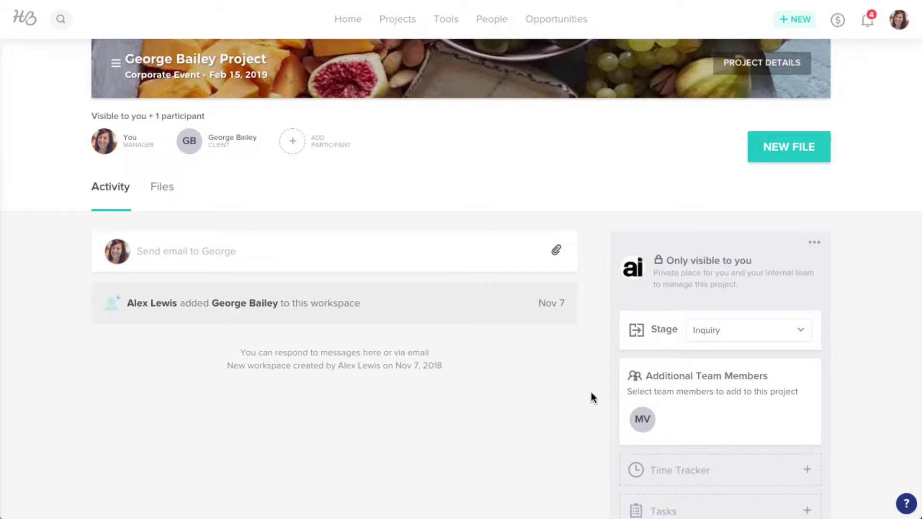
Start a new invoice for the project from the blank invoice option.
left_click(761, 161)
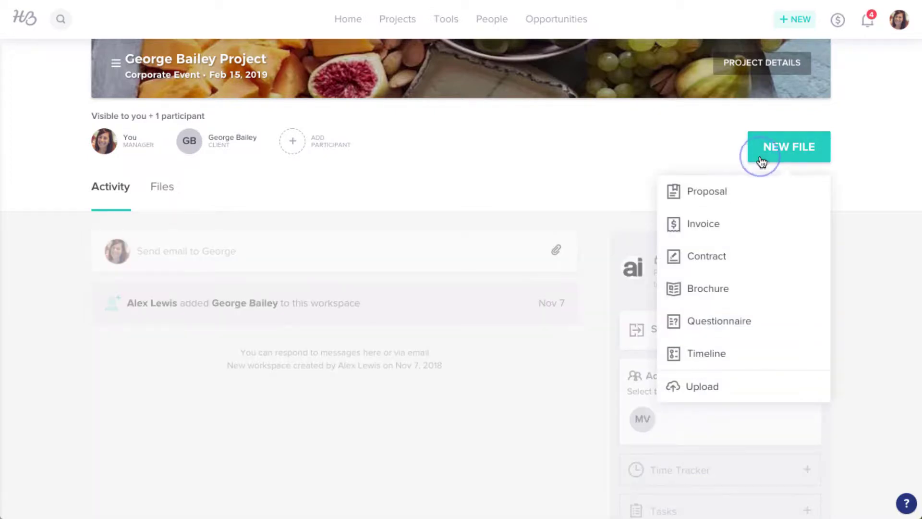
left_click(762, 228)
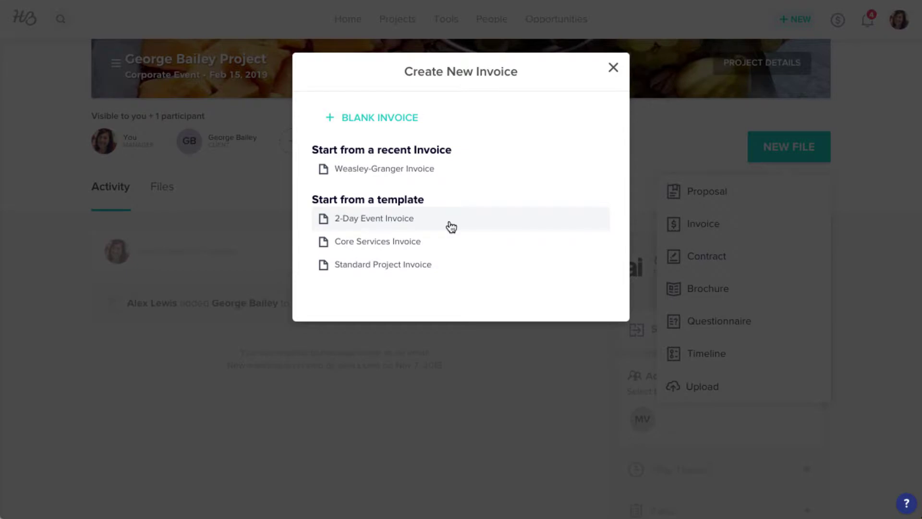
left_click(453, 117)
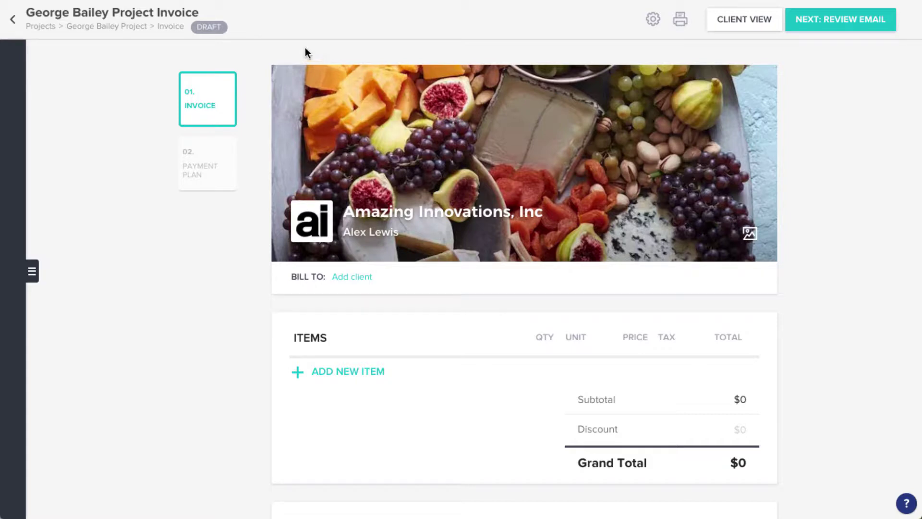
Delete the trailing word 'Invoice' from the draft invoice title.
double_click(160, 12)
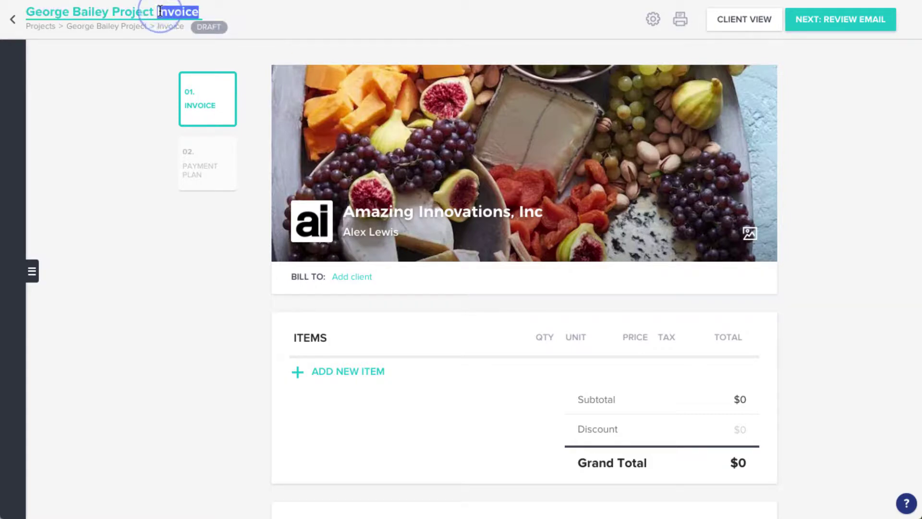
key("BackSpace")
key("BackSpace")
key("Return")
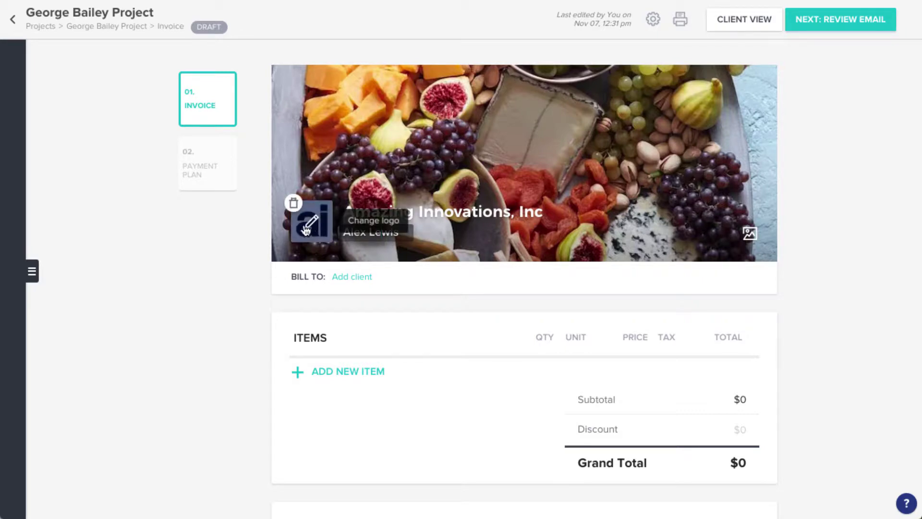
scroll(324, 295, "down", 2)
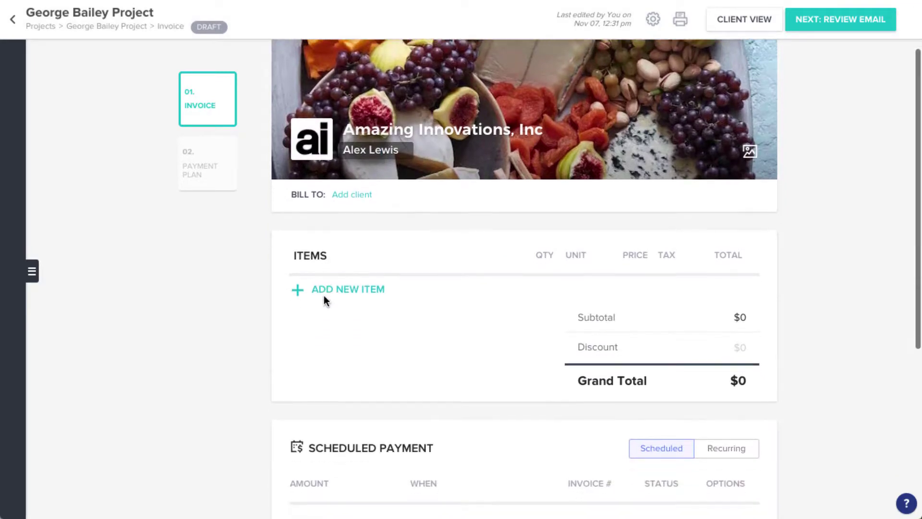
scroll(324, 296, "down", 3)
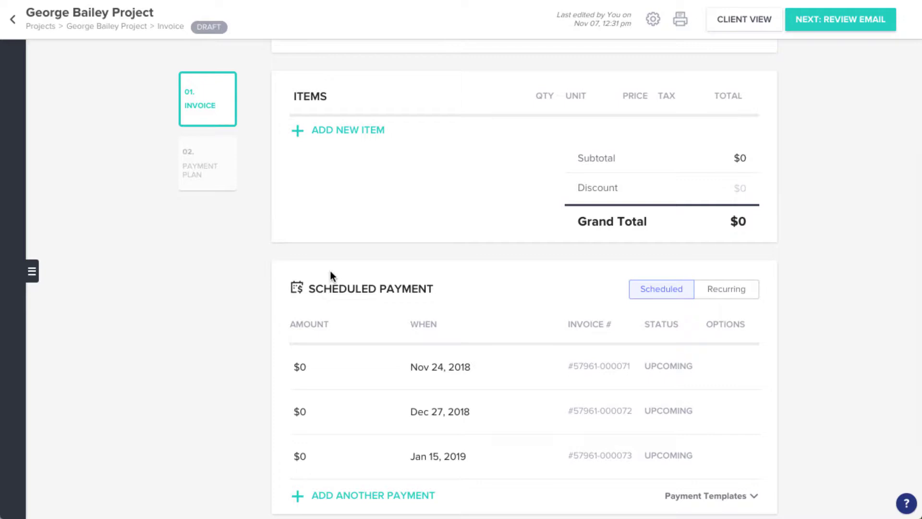
Add the Premium package and an Additional Hours Of Service line to the invoice.
left_click(300, 136)
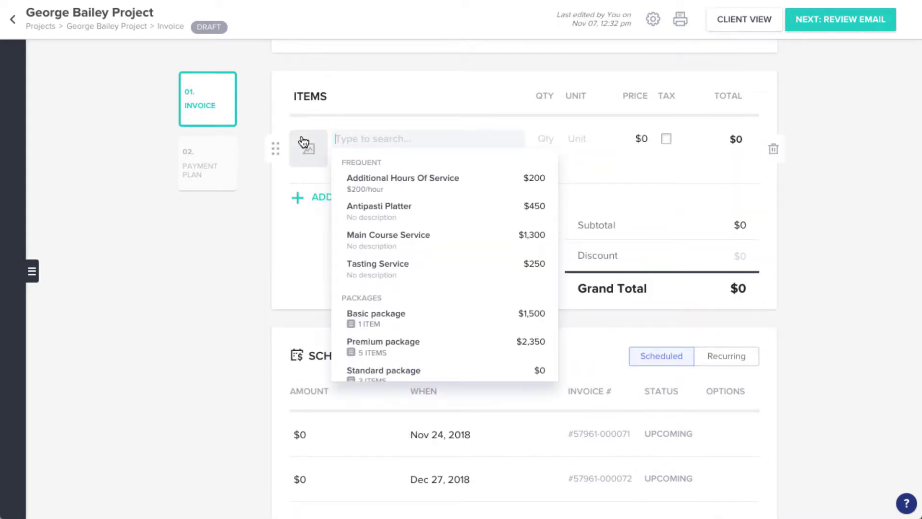
left_click(404, 355)
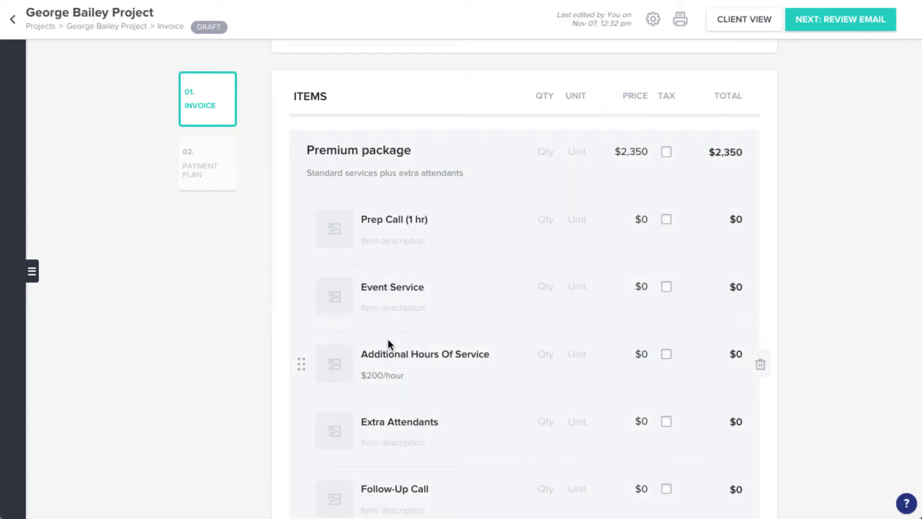
scroll(388, 340, "down", 5)
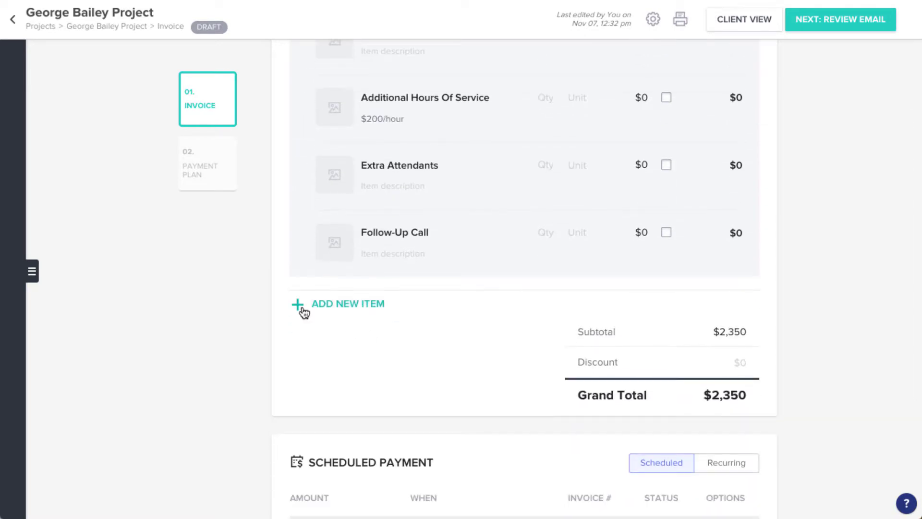
left_click(303, 311)
left_click(360, 312)
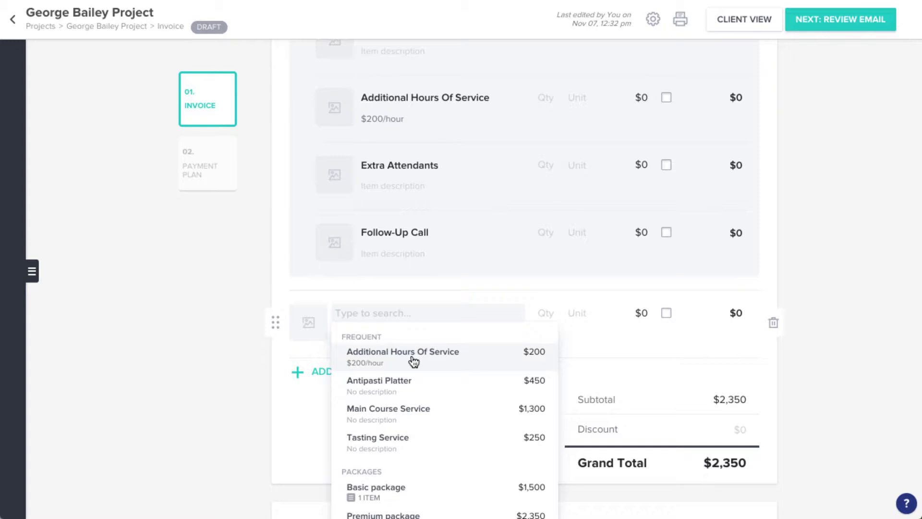
left_click(412, 358)
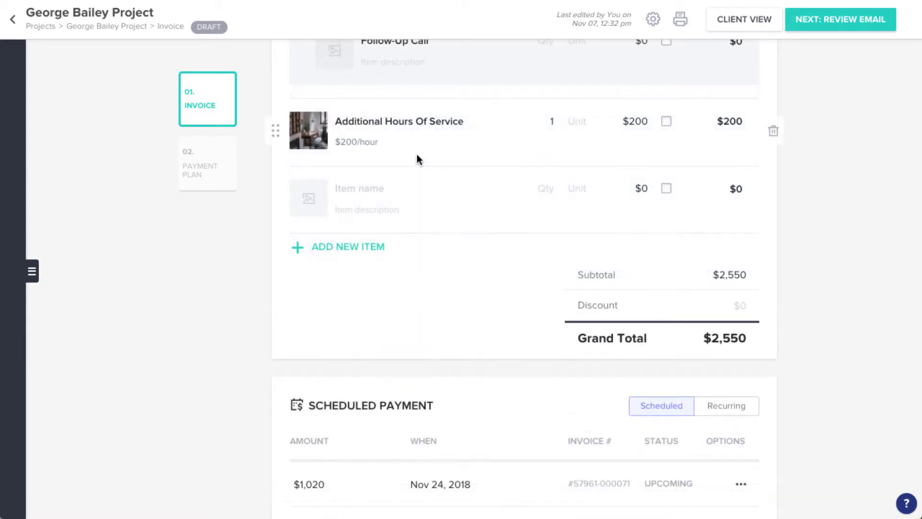
Create a new 'Set-up service' item with quantity 1 at $400.
left_click(372, 188)
type("Se")
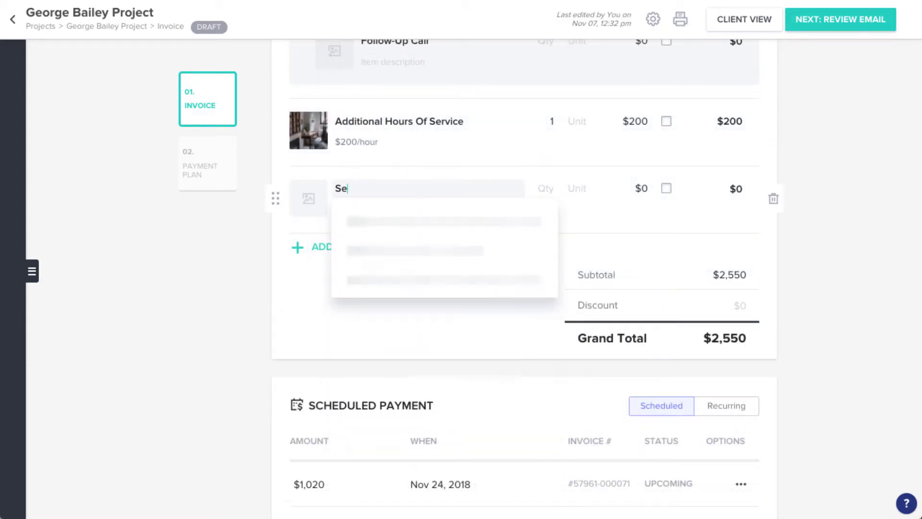
type("t-up service")
scroll(385, 219, "down", 2)
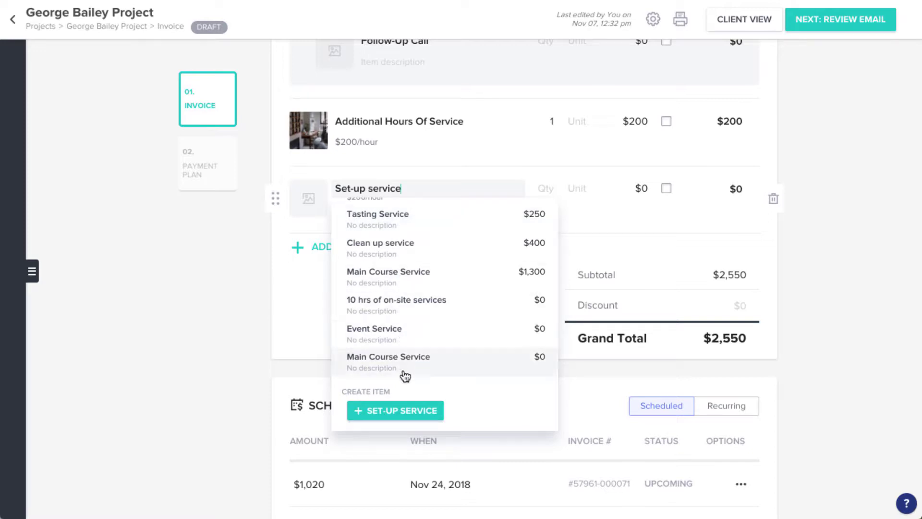
left_click(414, 411)
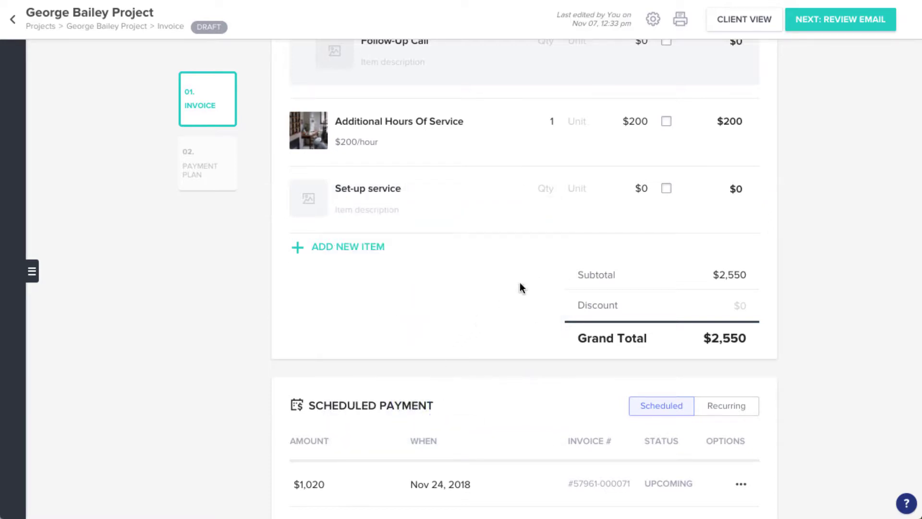
left_click(542, 196)
type("1")
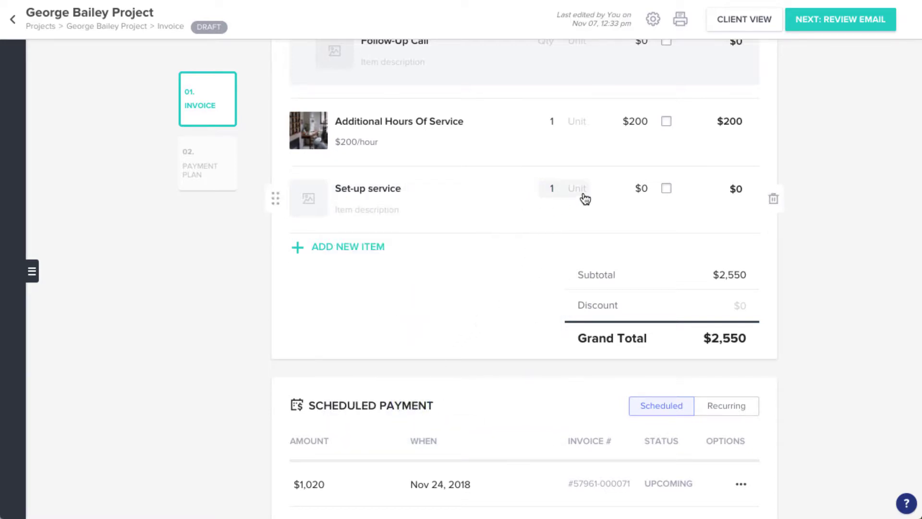
left_click(642, 190)
type("400")
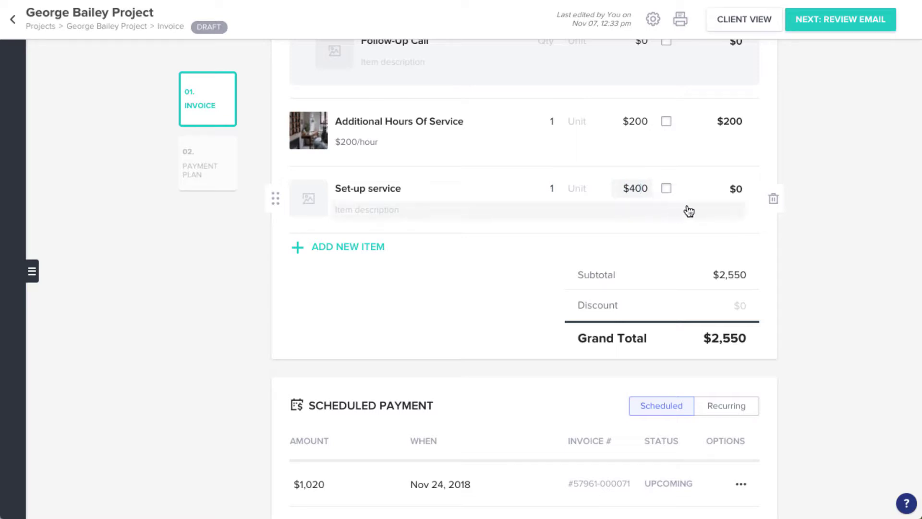
left_click(790, 222)
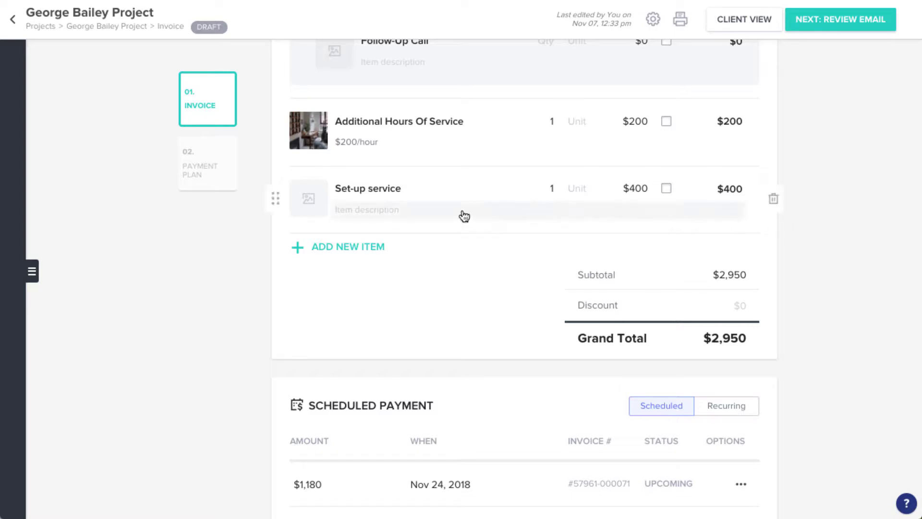
Give Set-up service a Library photo, drop 'Service' from the item title, and describe Follow-Up Call as 'Check-in, post event'.
left_click(306, 208)
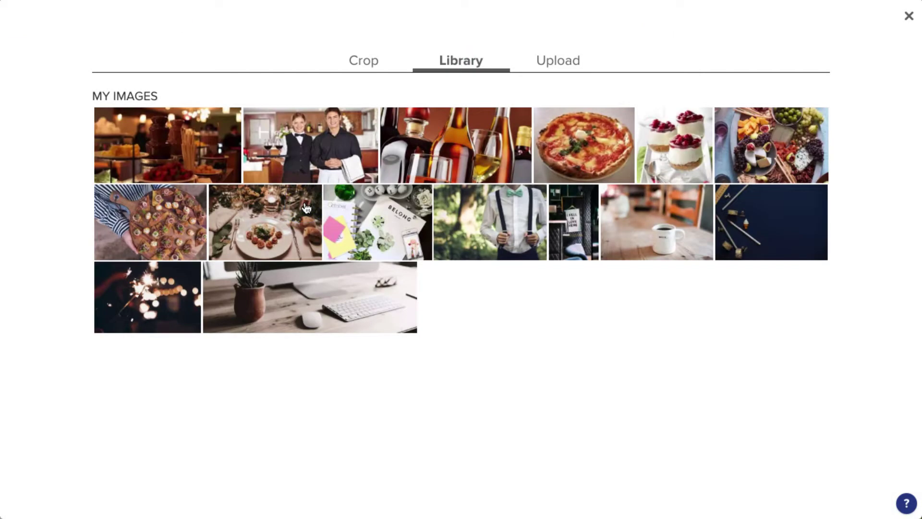
left_click(313, 166)
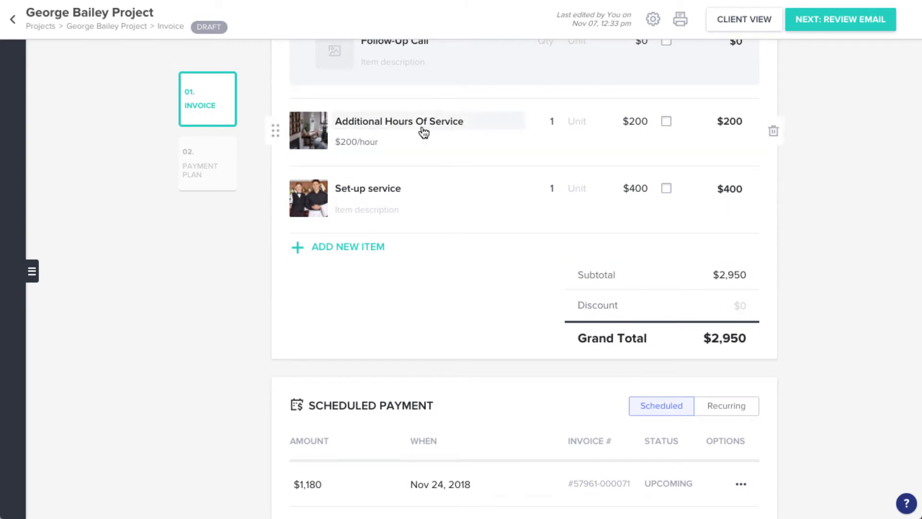
double_click(442, 121)
key("BackSpace")
key("BackSpace")
key("BackSpace")
key("BackSpace")
scroll(349, 125, "up", 1)
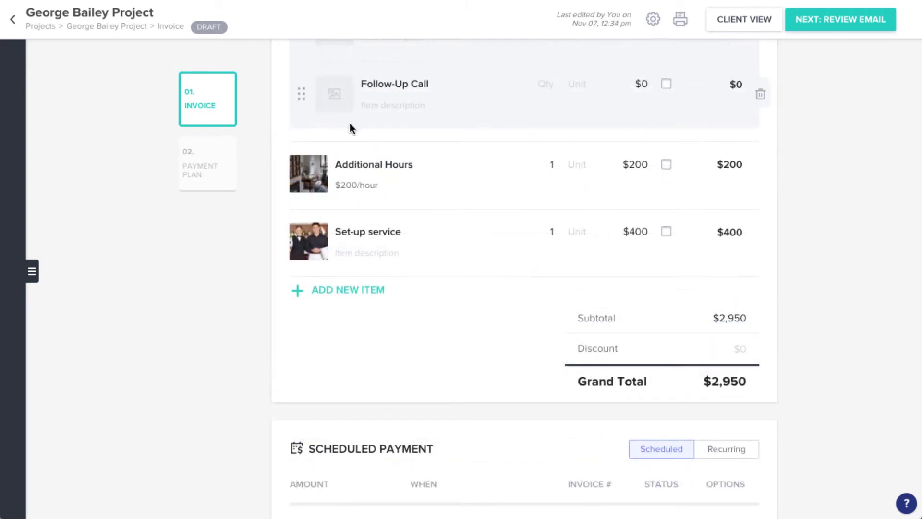
left_click(377, 109)
type("Check-in, post event")
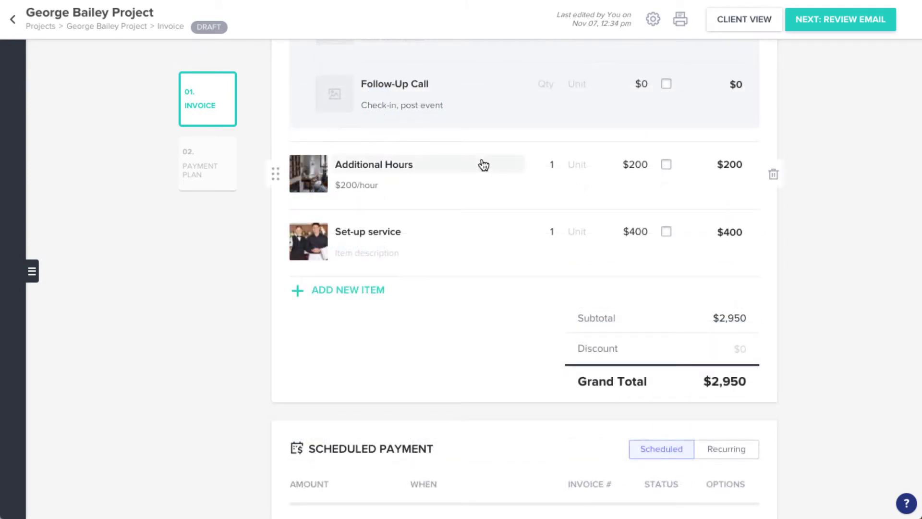
Bill Additional Hours as 2 Hour and move Set-up service above it.
left_click(551, 164)
type("2")
left_click(583, 166)
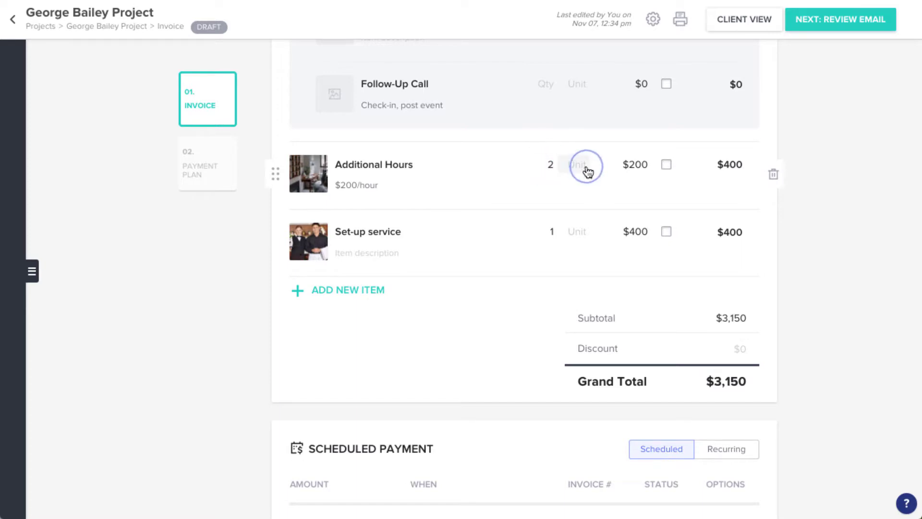
left_click(594, 245)
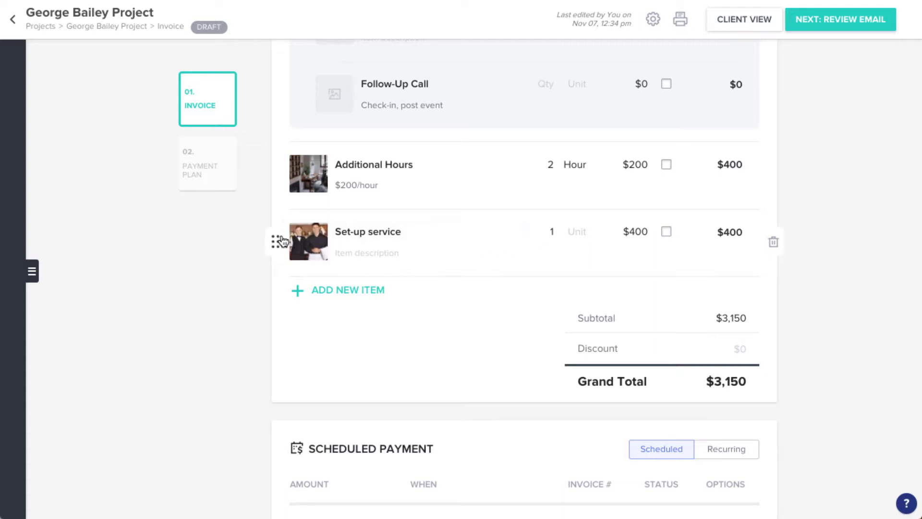
left_click_drag(281, 240, 277, 160)
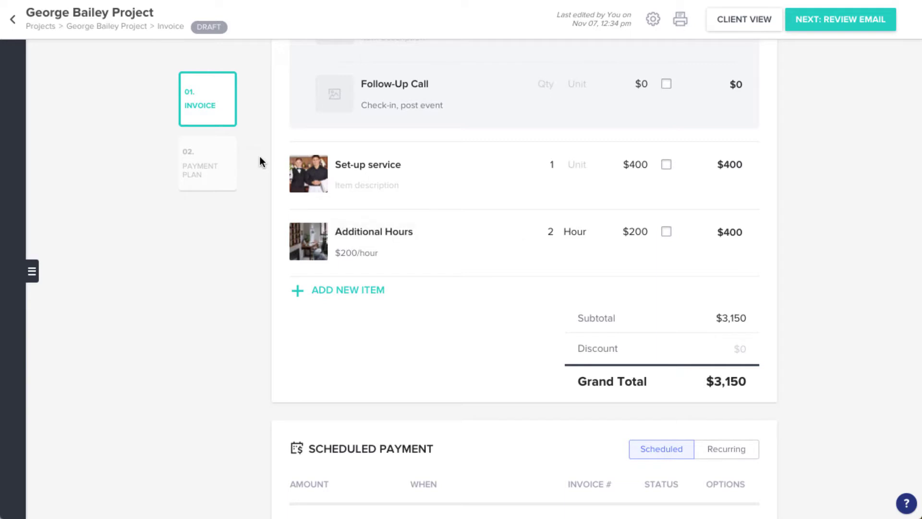
Make Set-up service taxable and apply a $100 discount to the invoice.
left_click(667, 166)
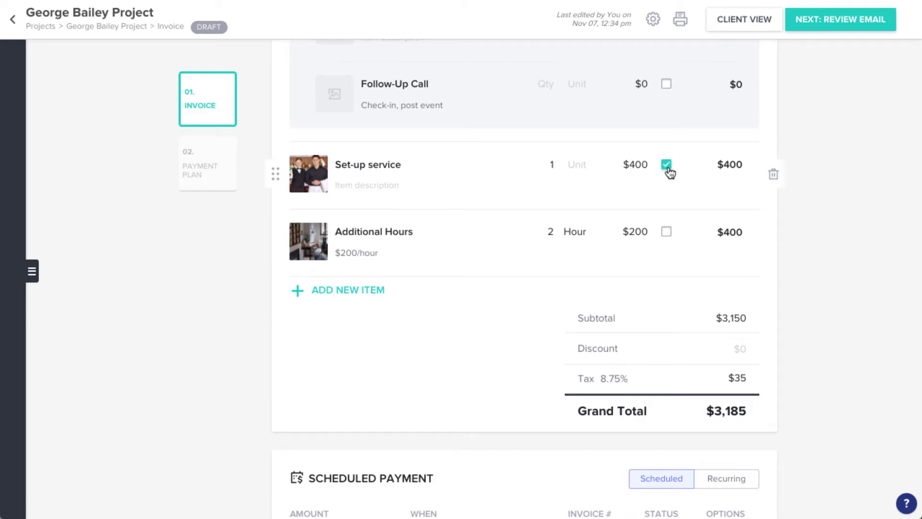
scroll(670, 172, "down", 4)
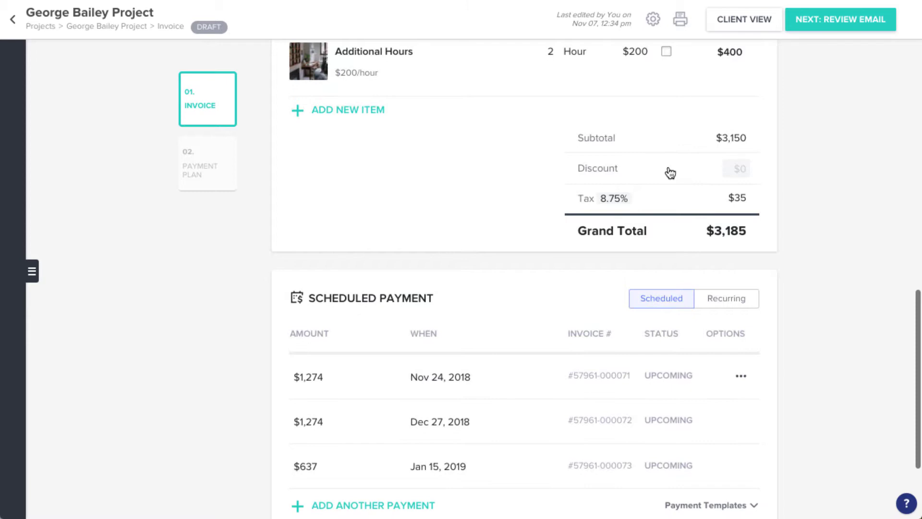
left_click(747, 173)
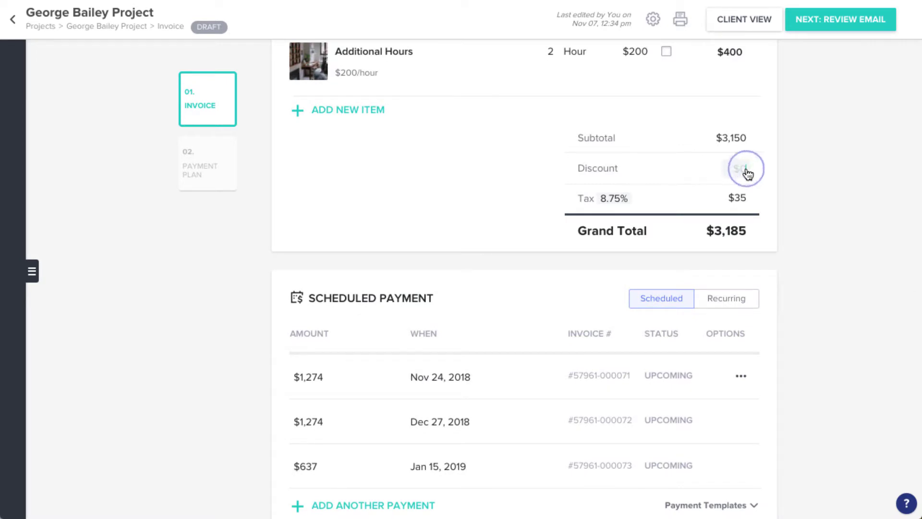
type("100")
left_click(757, 175)
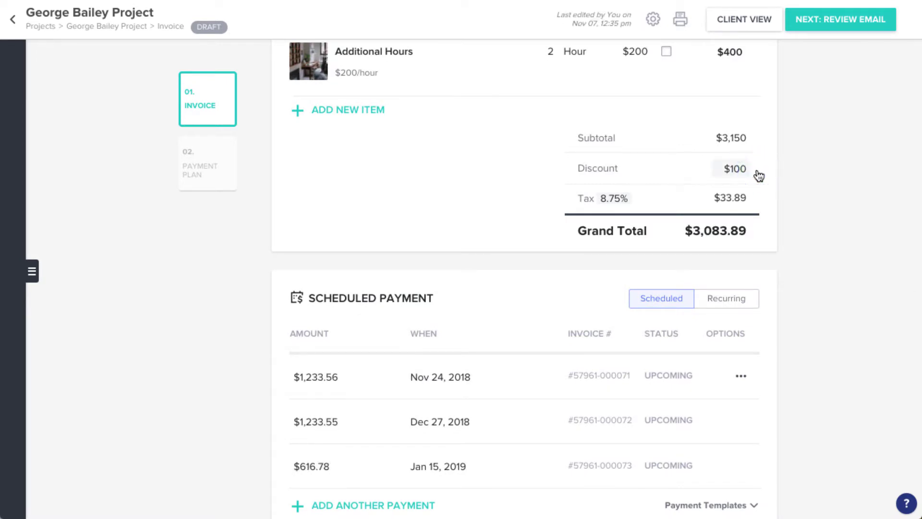
Change the tax rate from 8.75% to 7.75%.
left_click(606, 198)
left_click(419, 188)
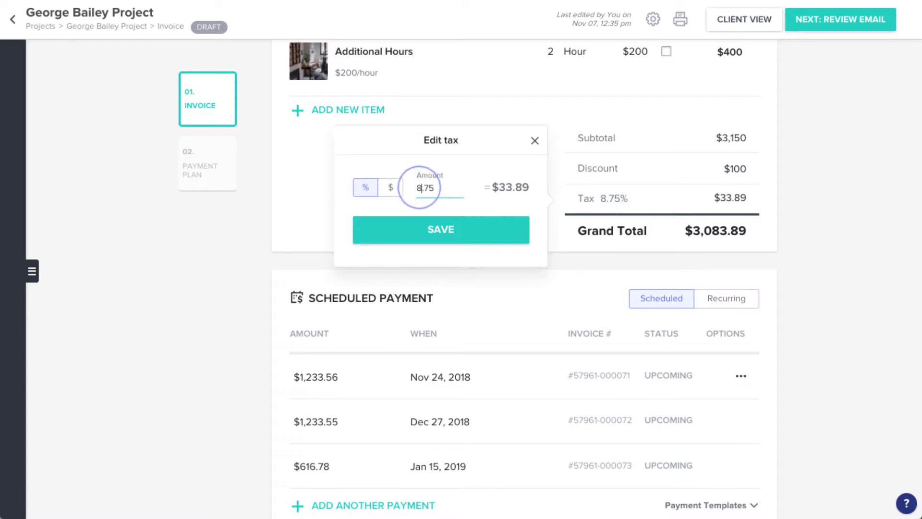
key("BackSpace")
type("7")
left_click(409, 227)
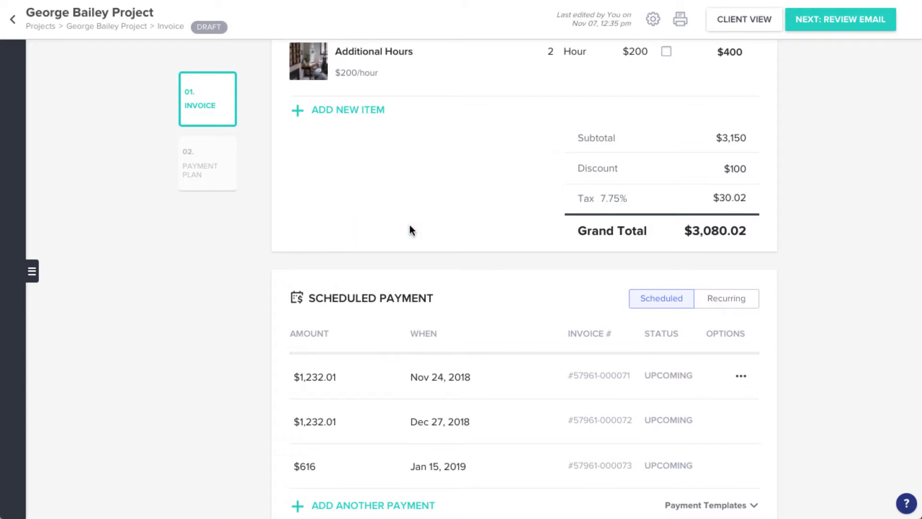
scroll(409, 229, "down", 3)
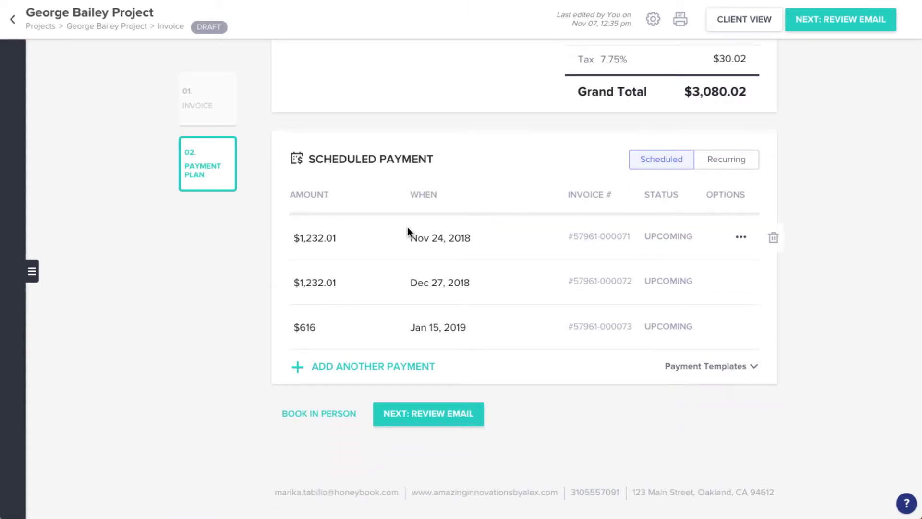
left_click(376, 369)
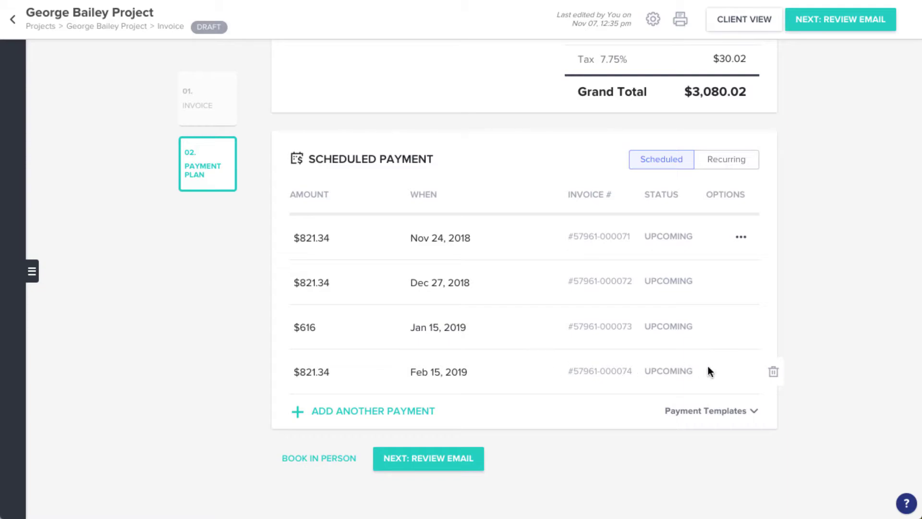
left_click(772, 372)
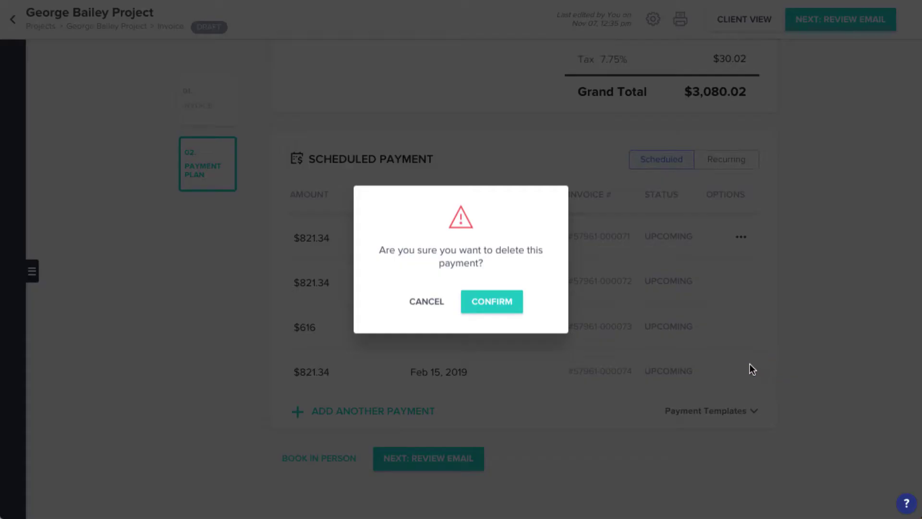
left_click(485, 307)
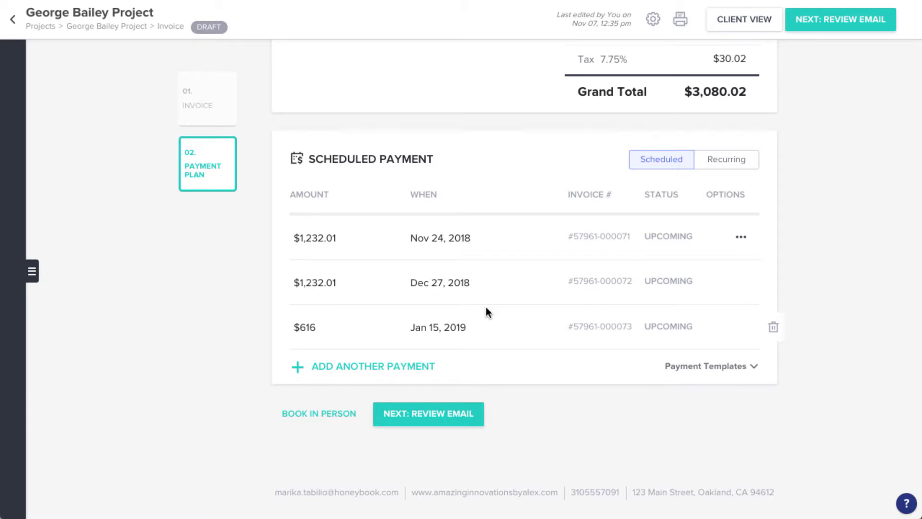
Set the first payment to a custom $500, due on the invoice date.
left_click(327, 240)
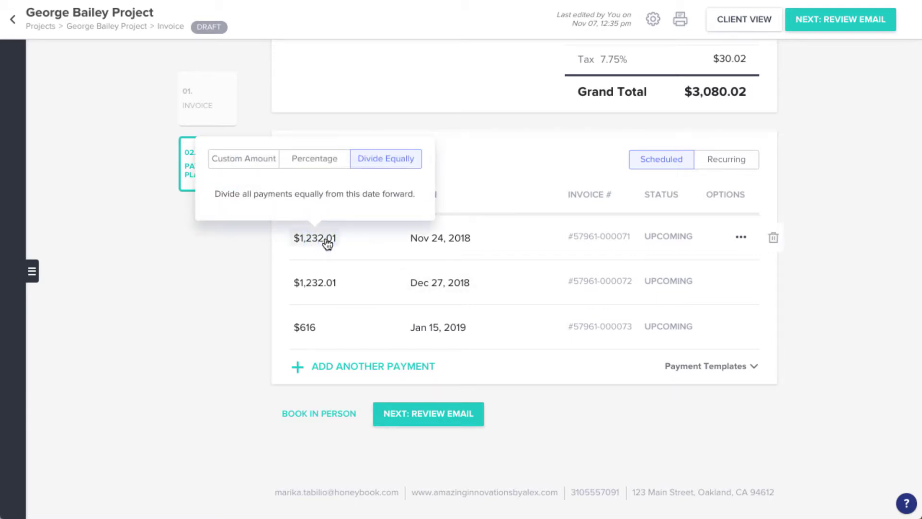
left_click(320, 168)
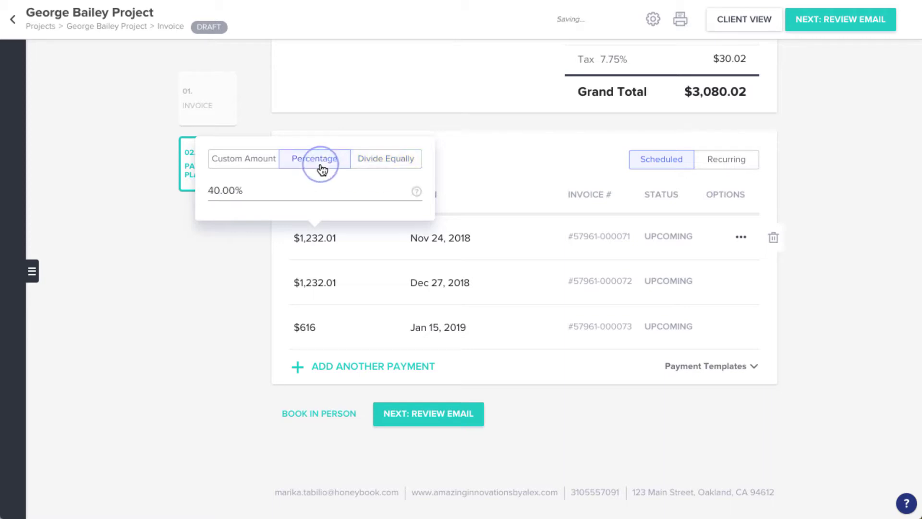
left_click(269, 165)
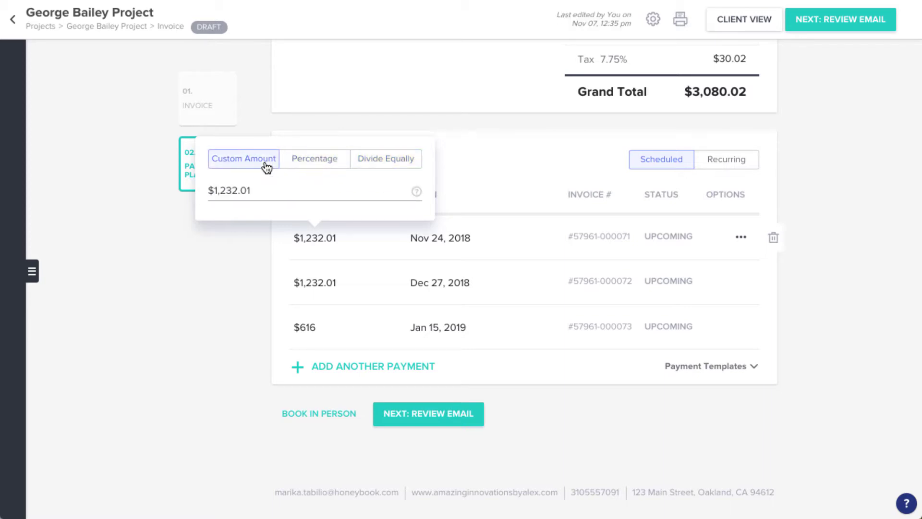
type("500")
left_click(216, 227)
left_click(427, 240)
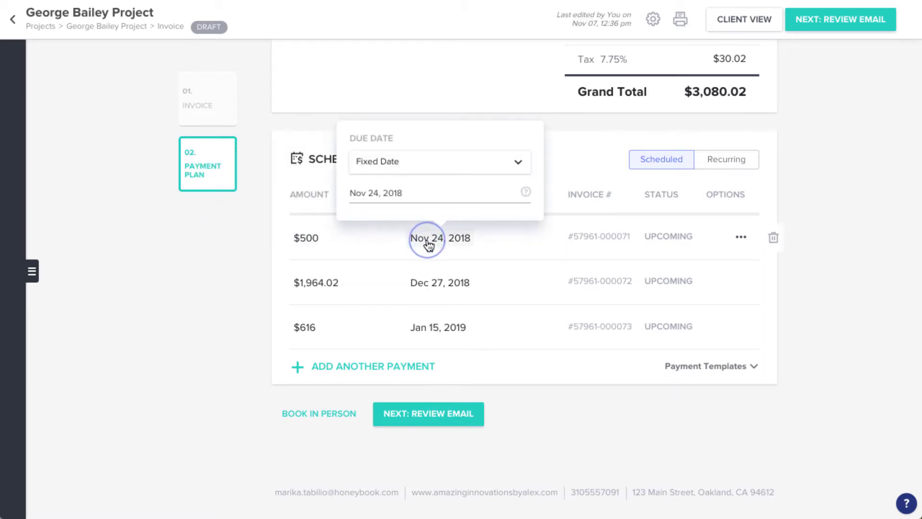
left_click(518, 166)
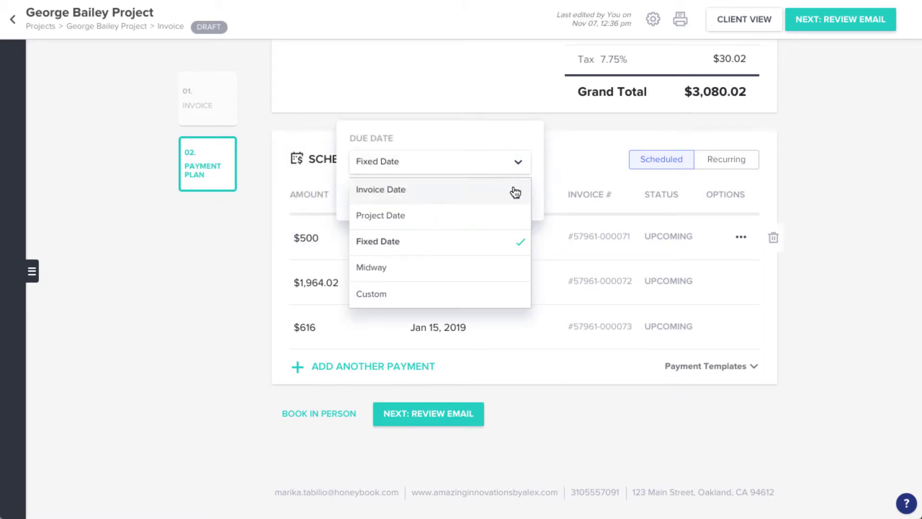
left_click(515, 190)
Keep the second payment due midway and make the third payment due 1 week before the project date.
left_click(465, 278)
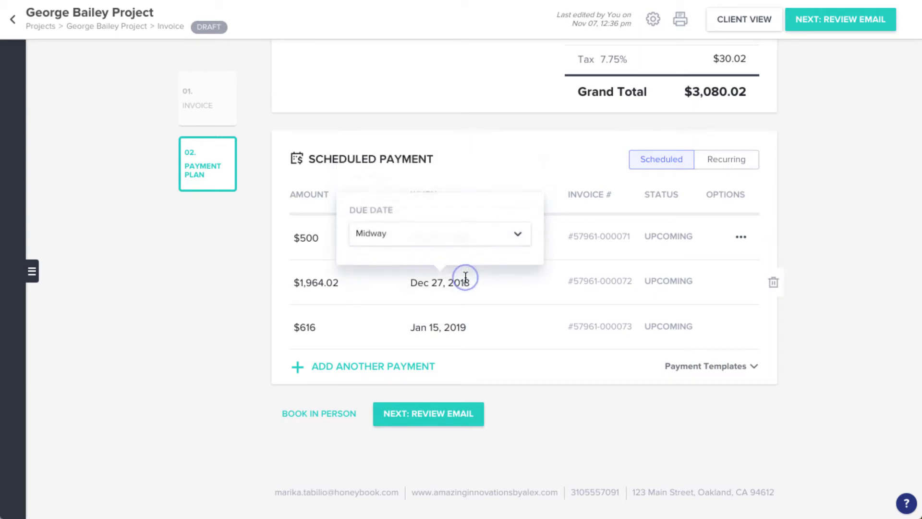
left_click(516, 235)
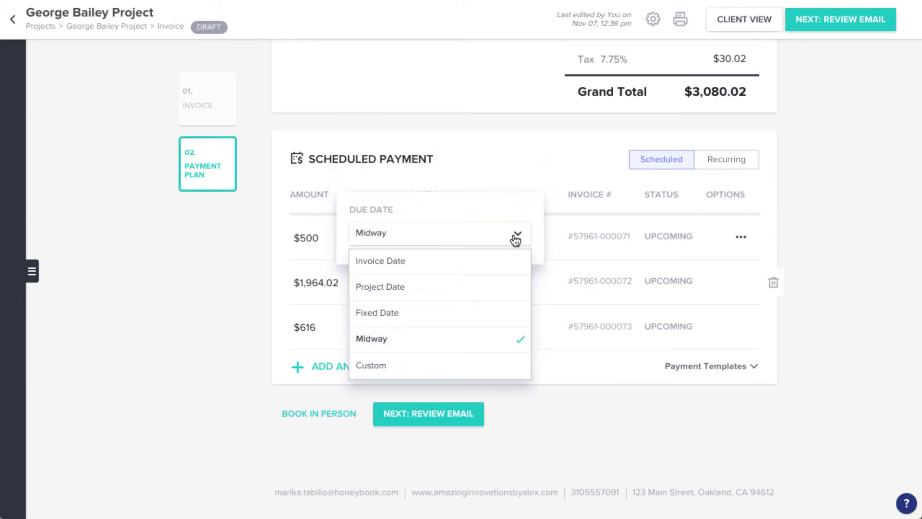
left_click(516, 237)
left_click(463, 329)
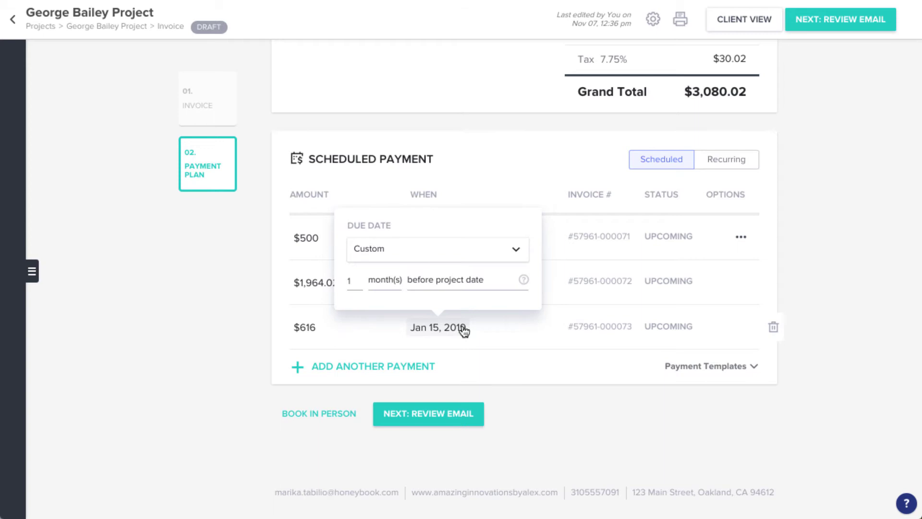
left_click(473, 249)
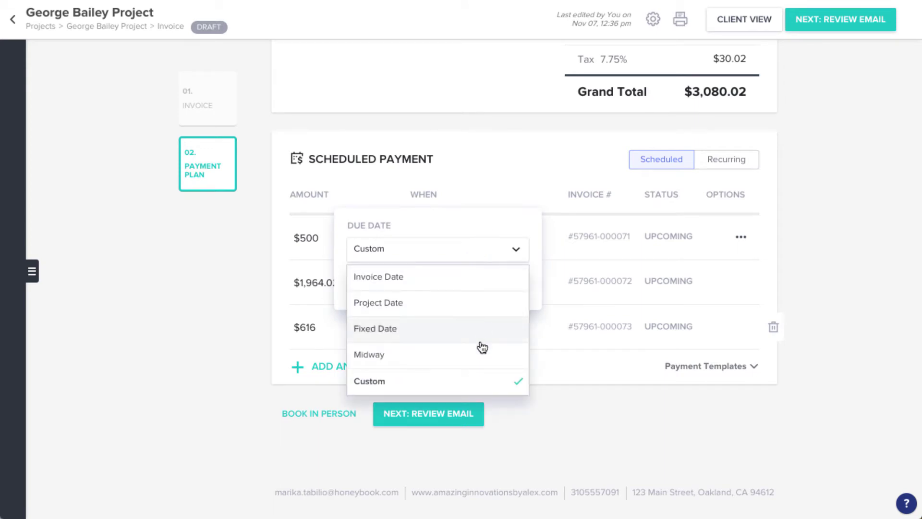
left_click(483, 382)
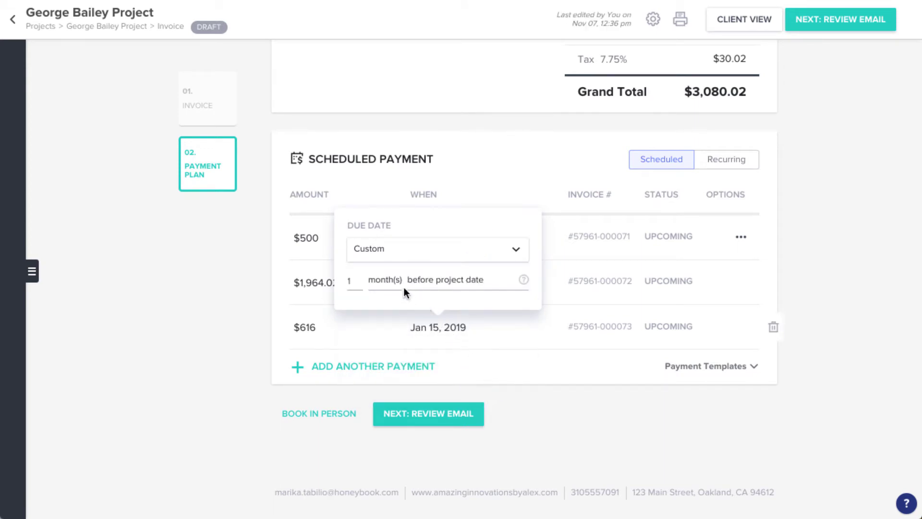
left_click(394, 283)
left_click(404, 328)
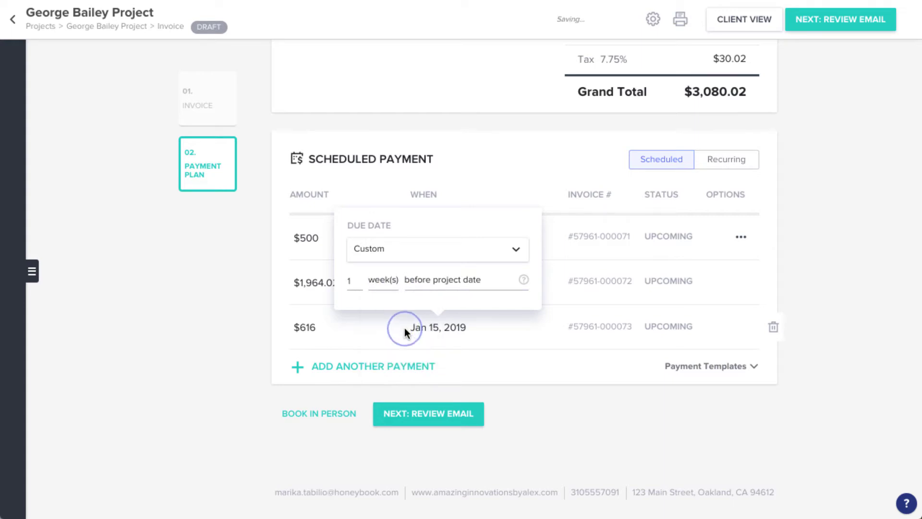
left_click(270, 320)
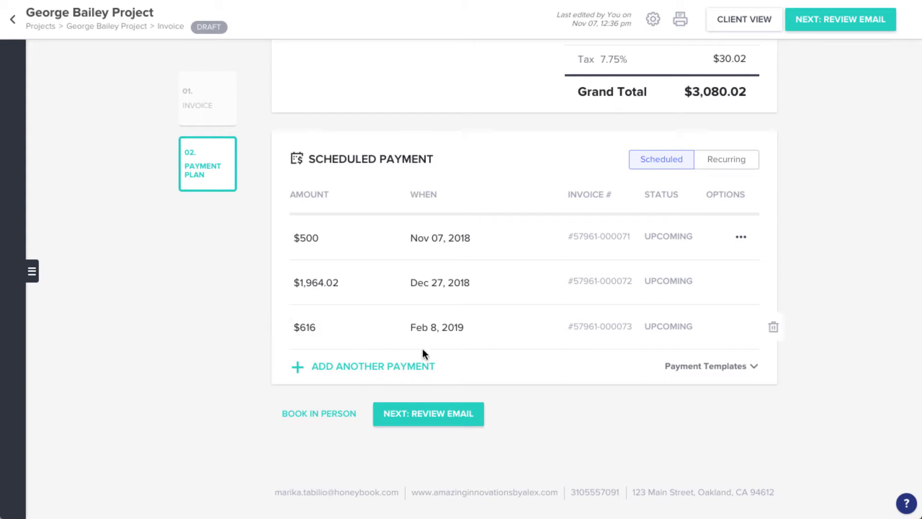
Save the three-payment schedule as the payment template '3 Payments #2'.
left_click(751, 369)
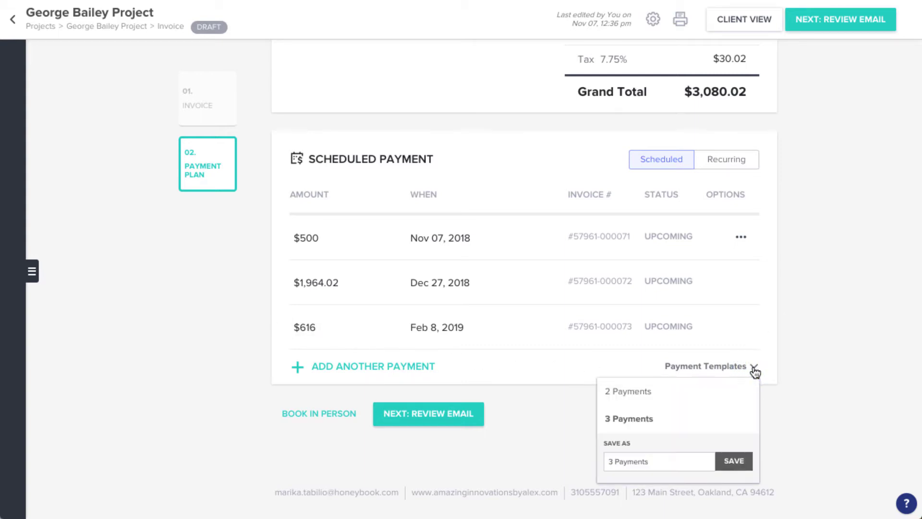
left_click(698, 460)
left_click(723, 463)
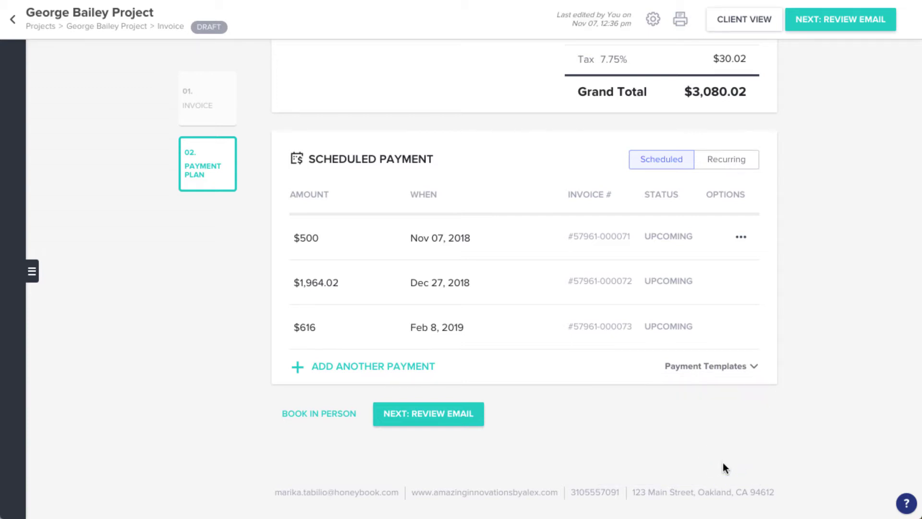
In the file Options, allow gratuity, accept Credit Card Only with auto-pay on, and disable file expiry.
left_click(36, 273)
left_click(48, 68)
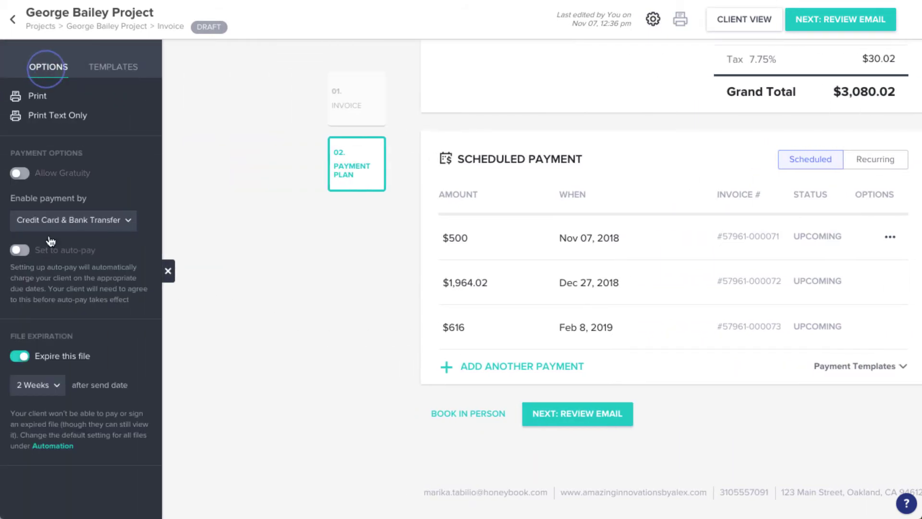
left_click(19, 173)
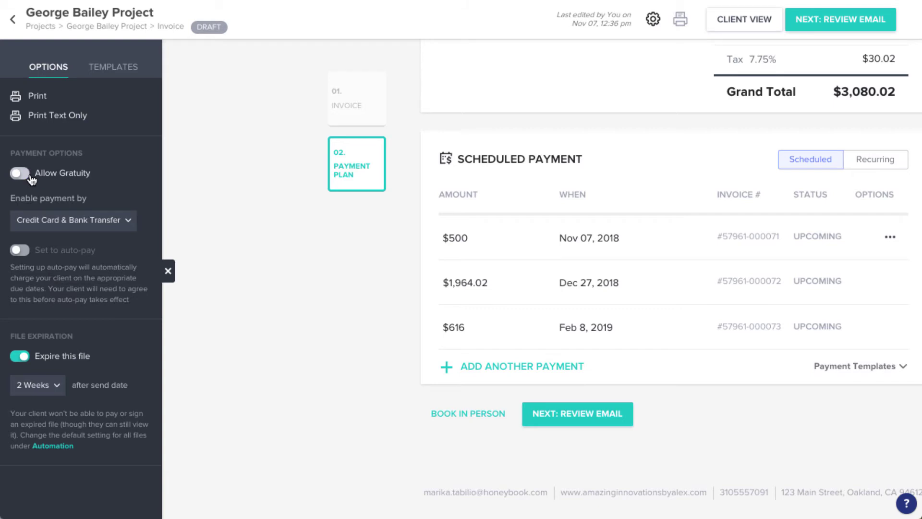
left_click(129, 221)
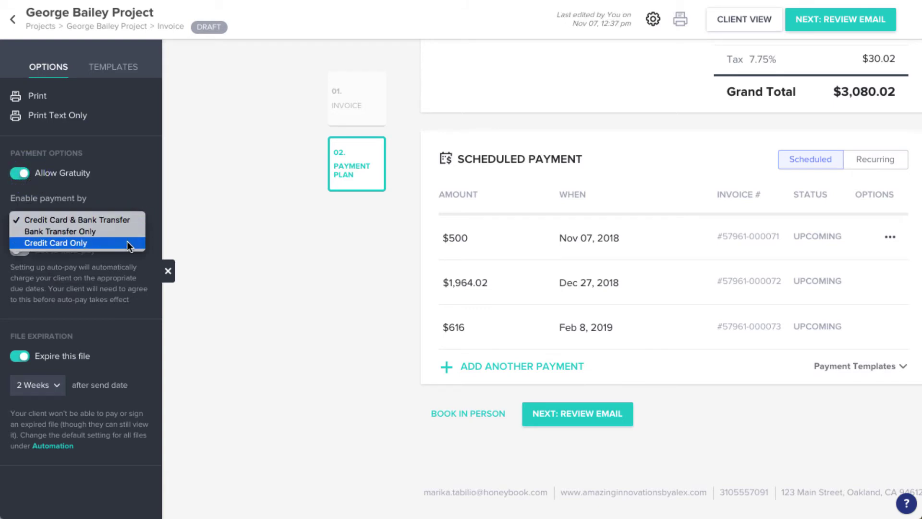
left_click(128, 244)
left_click(25, 250)
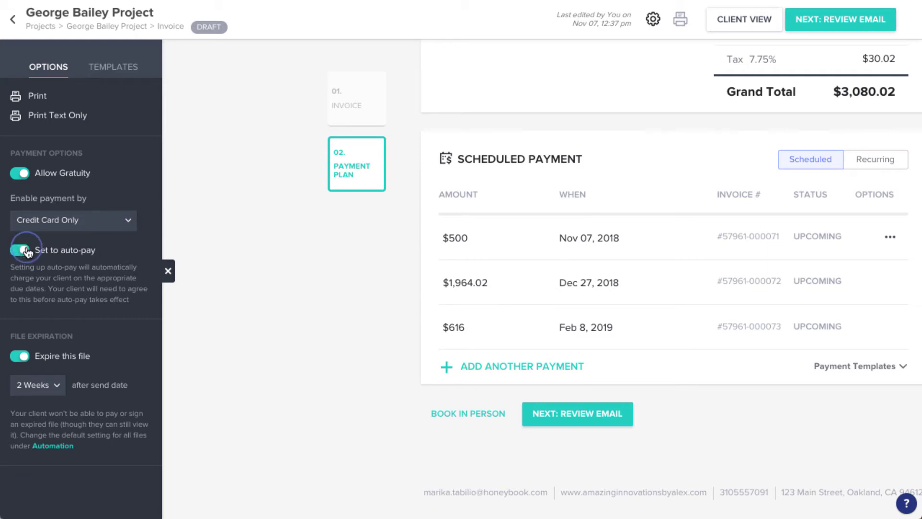
left_click(19, 358)
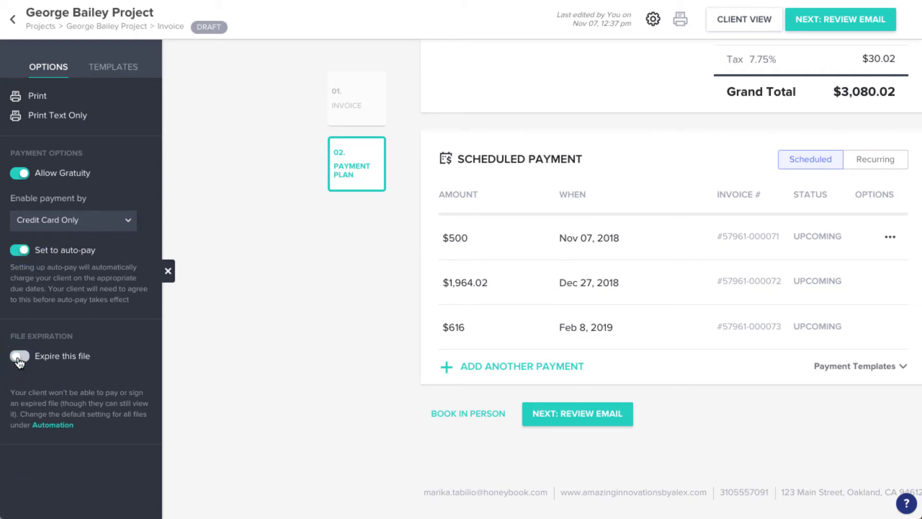
left_click(168, 272)
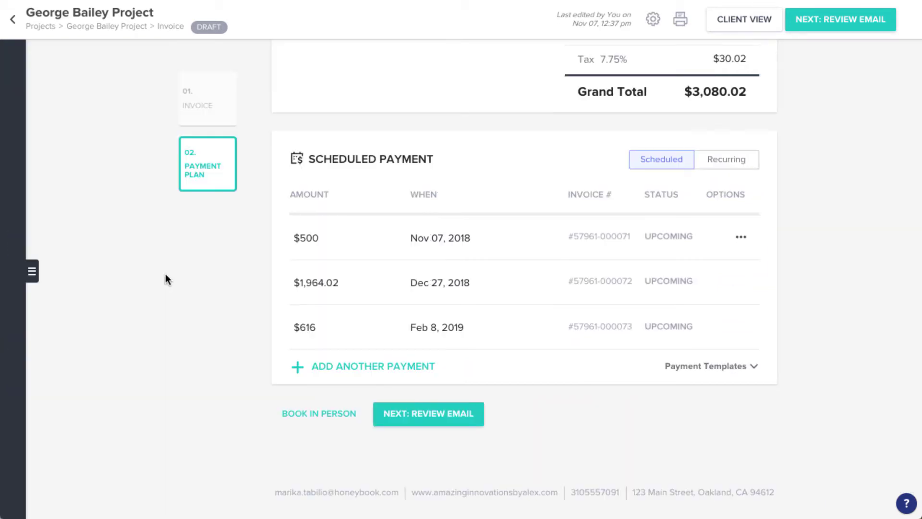
Move to the email review, extend the subject with the client's name, and add a line after the greeting.
left_click(379, 415)
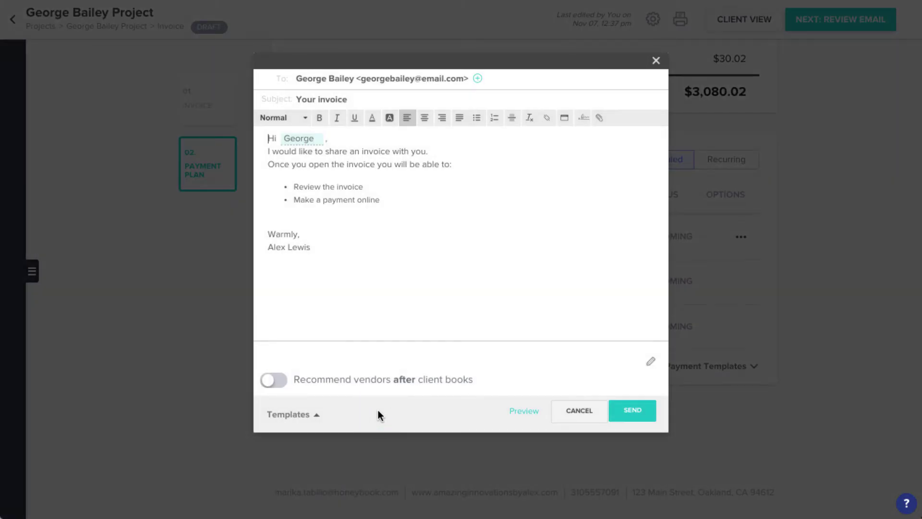
left_click(355, 98)
type(", George!")
left_click(346, 137)
key("Return")
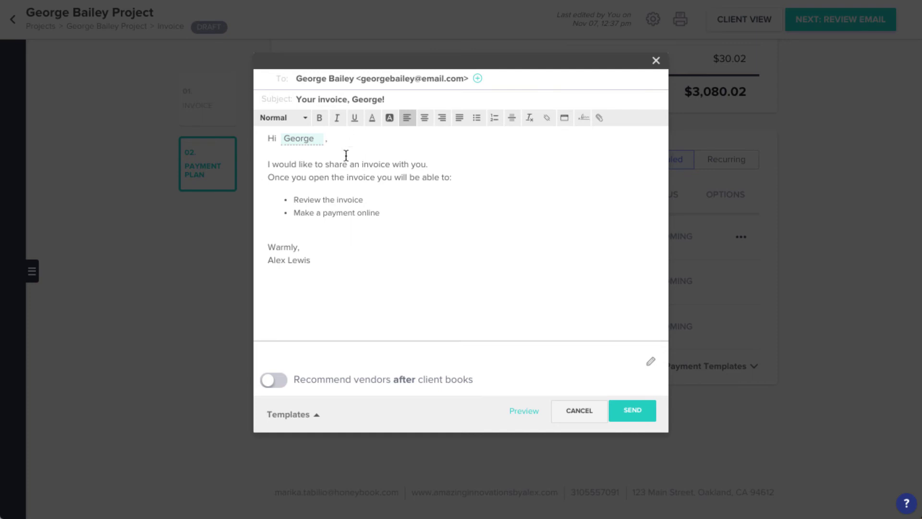
Apply the Proposal email template and link the word 'proposal' to the pasted address.
left_click(319, 413)
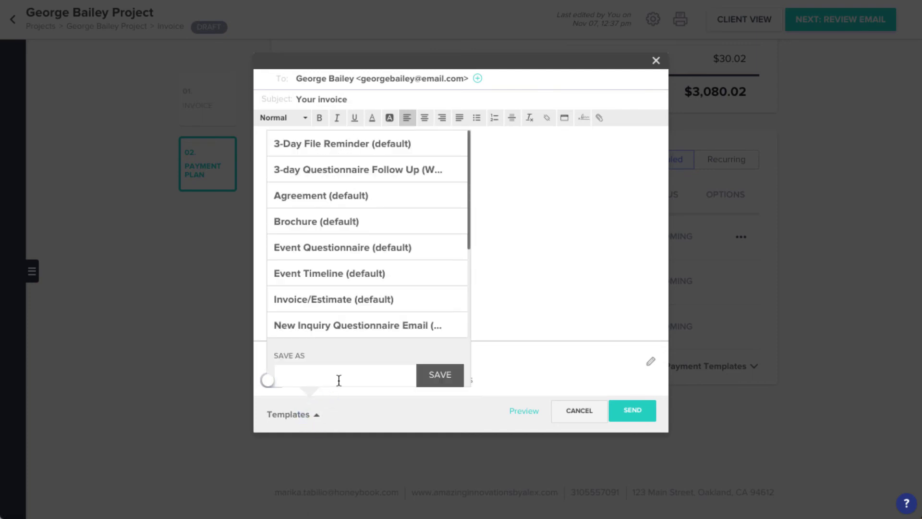
scroll(364, 271, "down", 3)
left_click(360, 206)
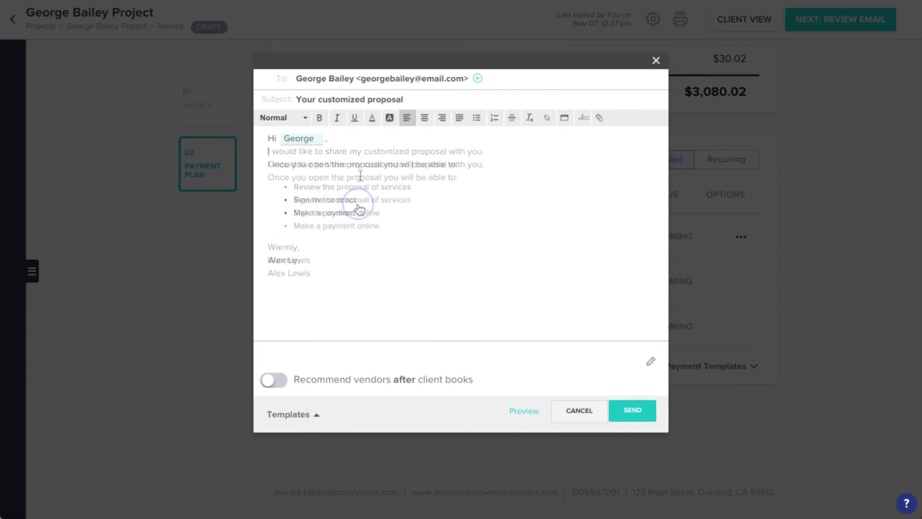
double_click(361, 178)
left_click(544, 117)
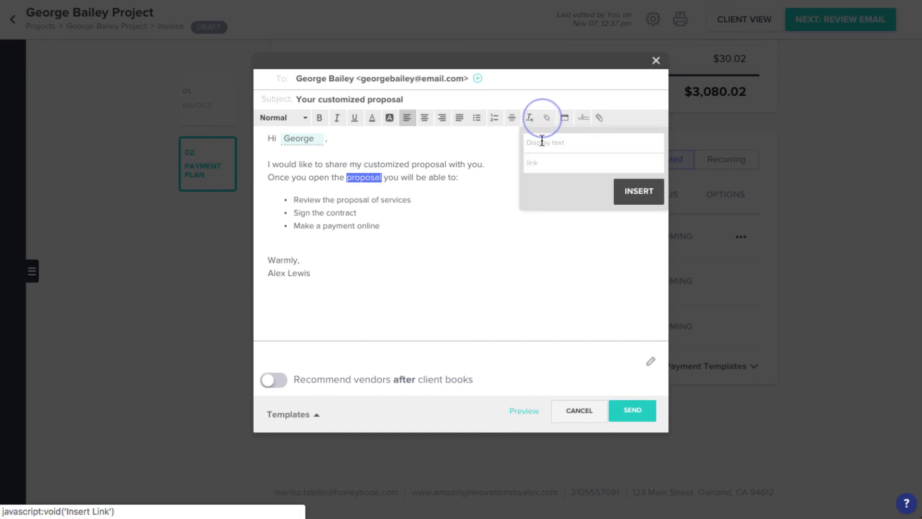
left_click(540, 162)
type("www.mywebsite.com")
left_click(620, 191)
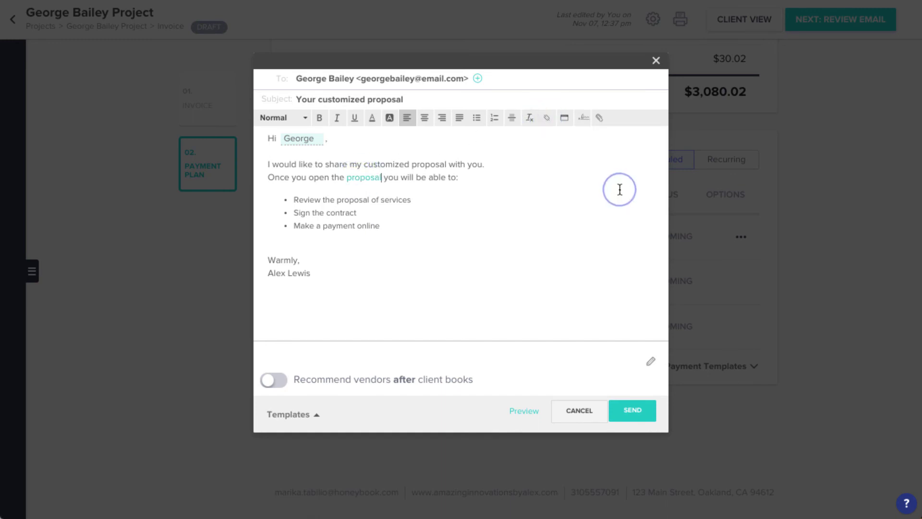
Add the email signature with a blank line above it and send the email.
left_click(583, 119)
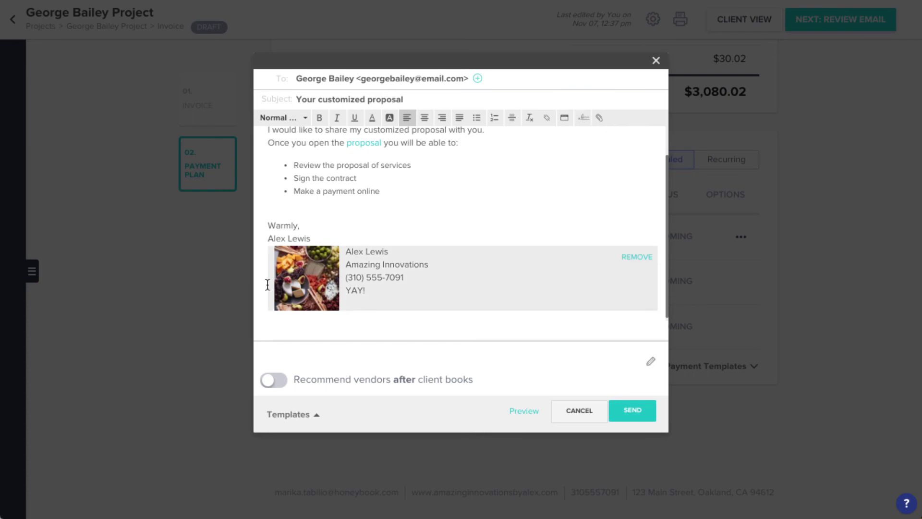
left_click(314, 236)
key("Return")
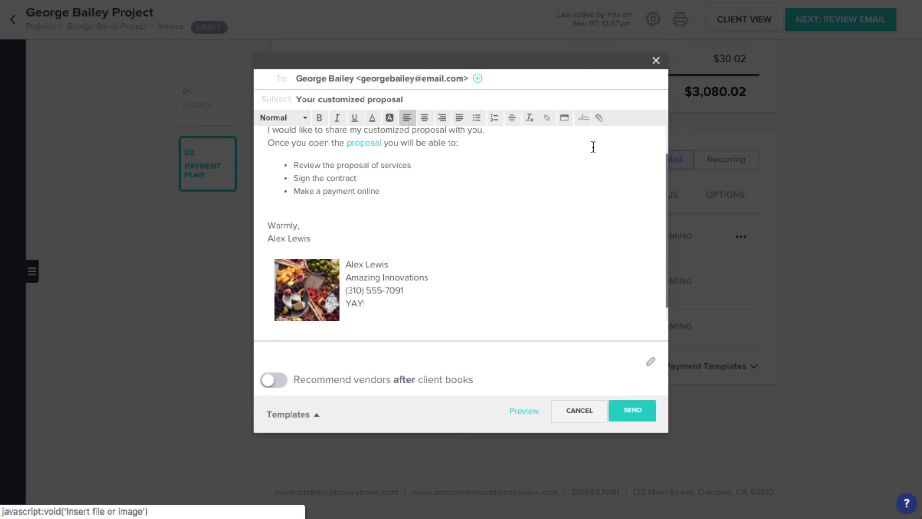
left_click(633, 411)
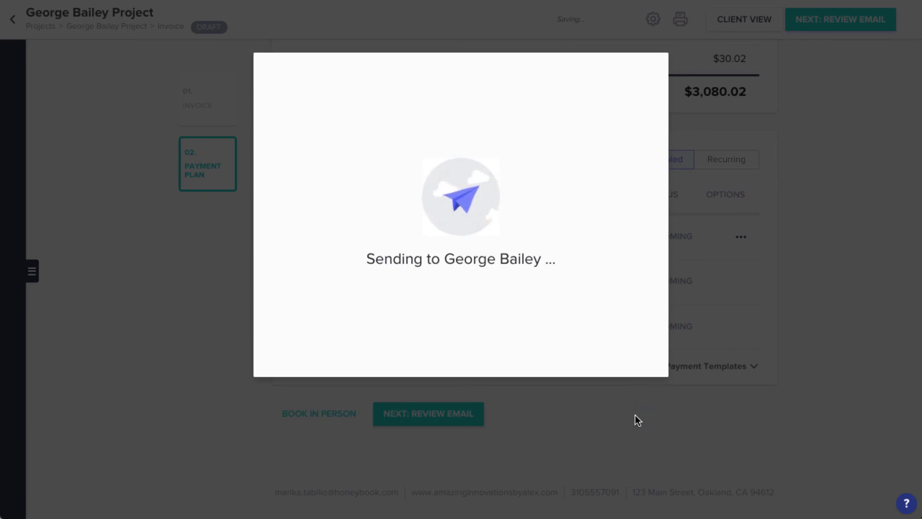